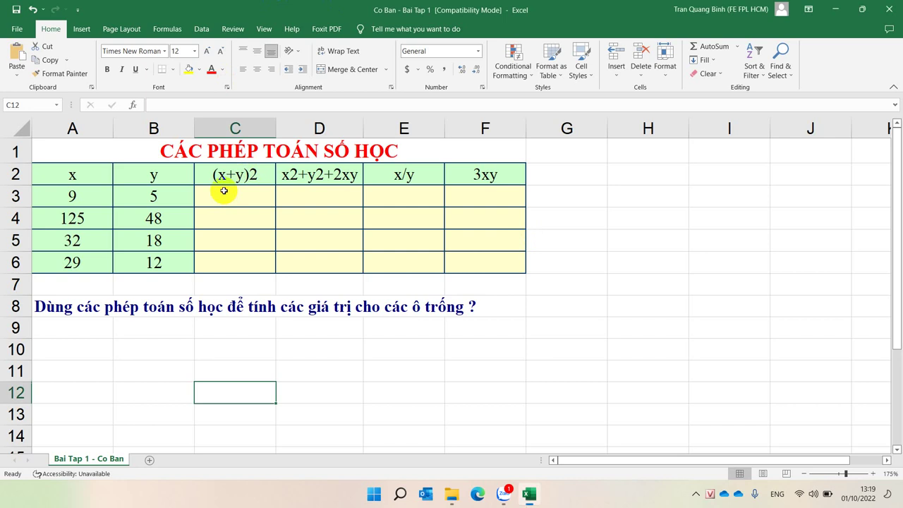
Enter =(A3+B3)^2 in C3 so it shows 196.
left_click(224, 190)
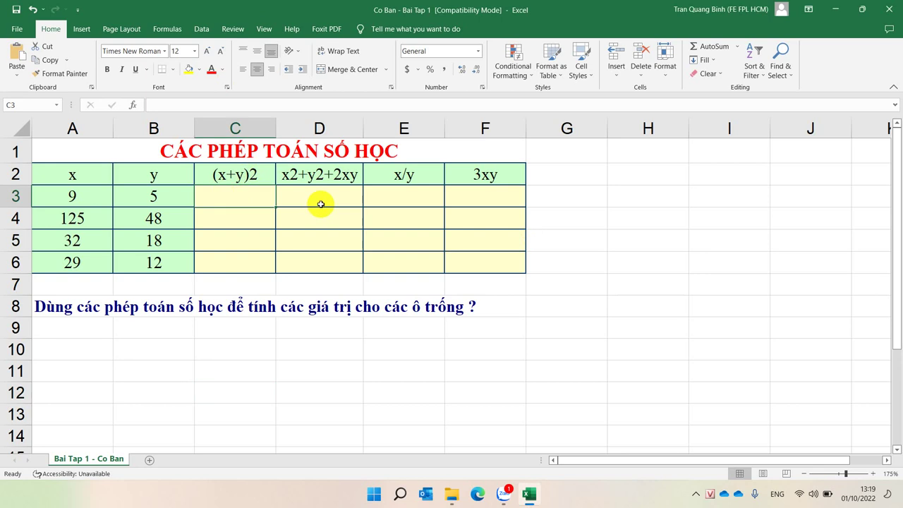
type("=(")
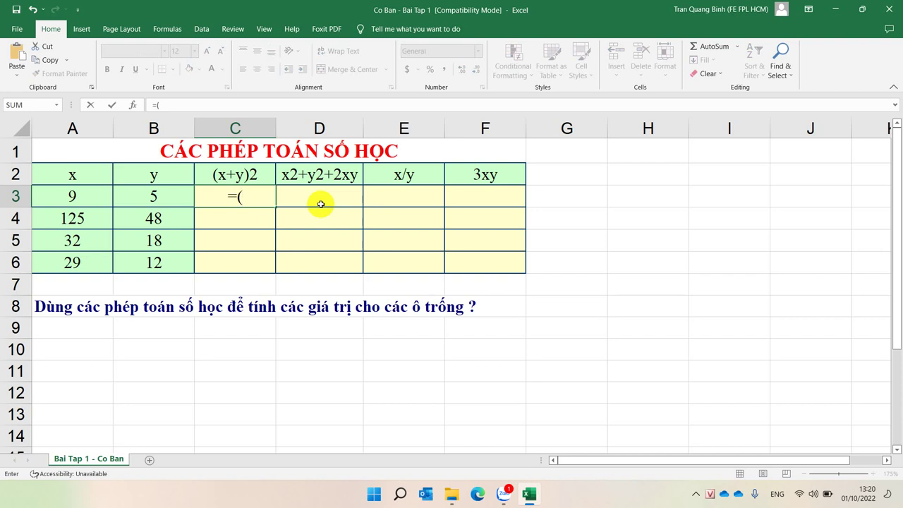
left_click(54, 196)
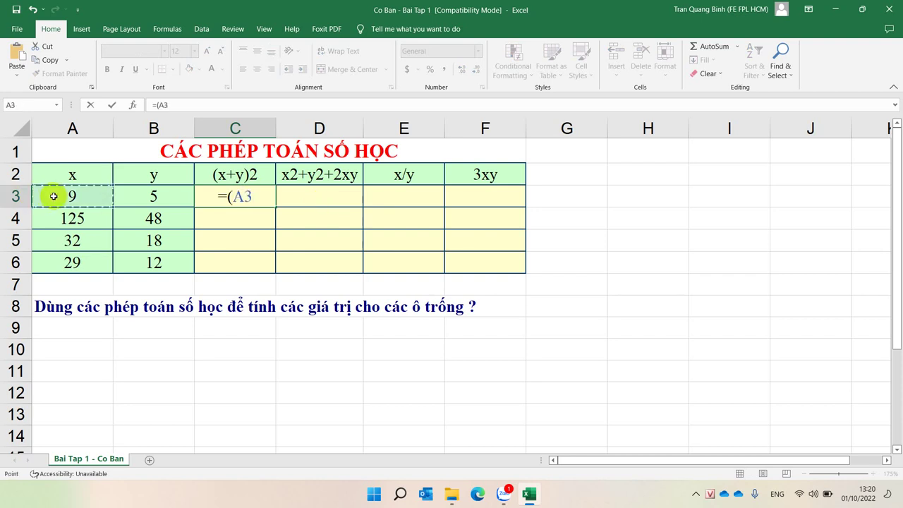
type("+")
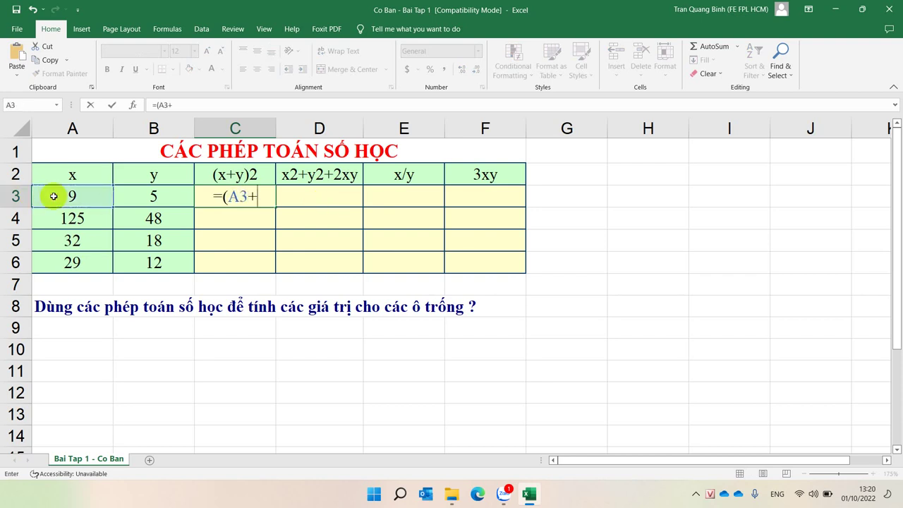
left_click(155, 195)
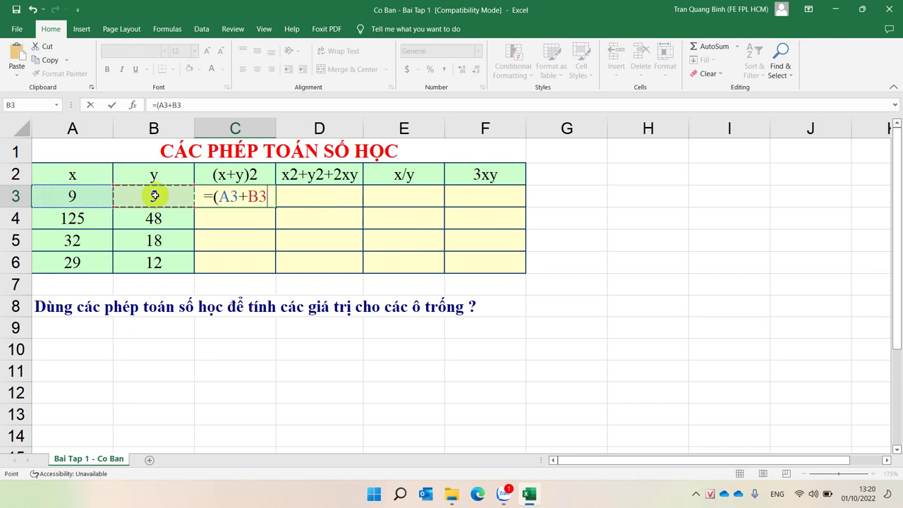
type(")")
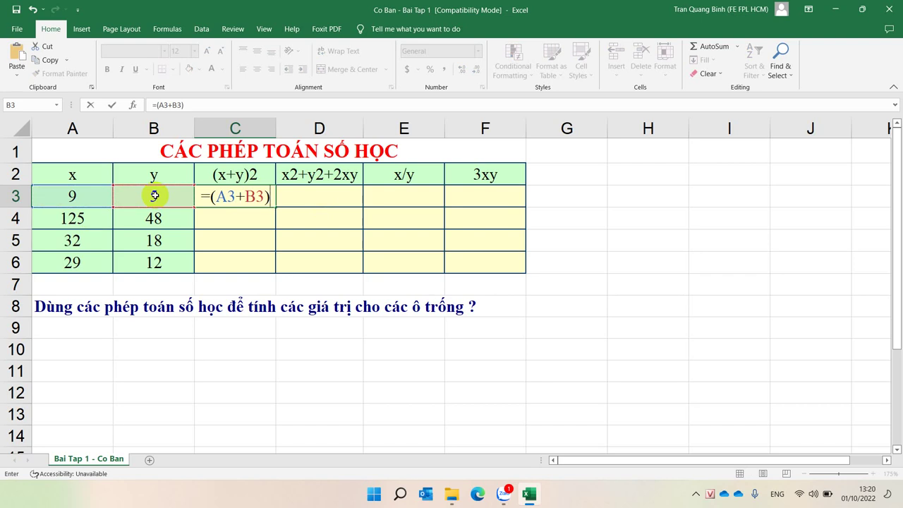
type("^2")
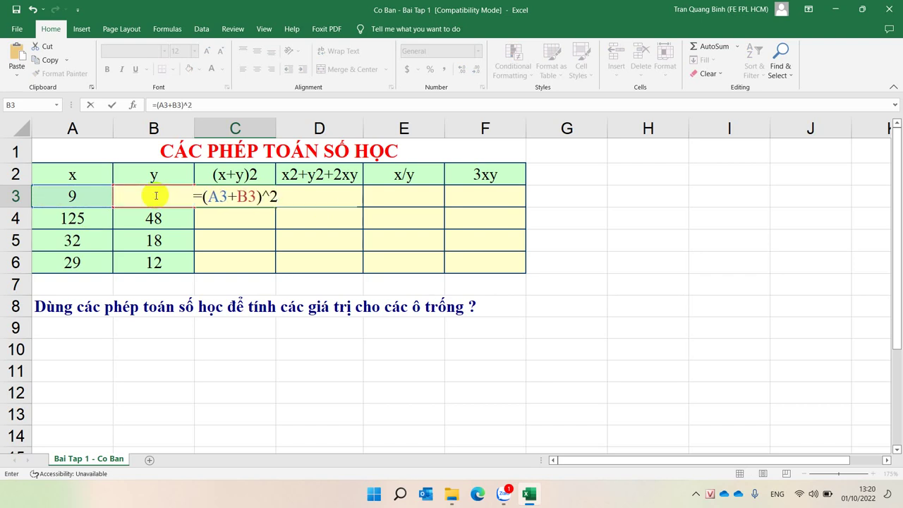
key("Return")
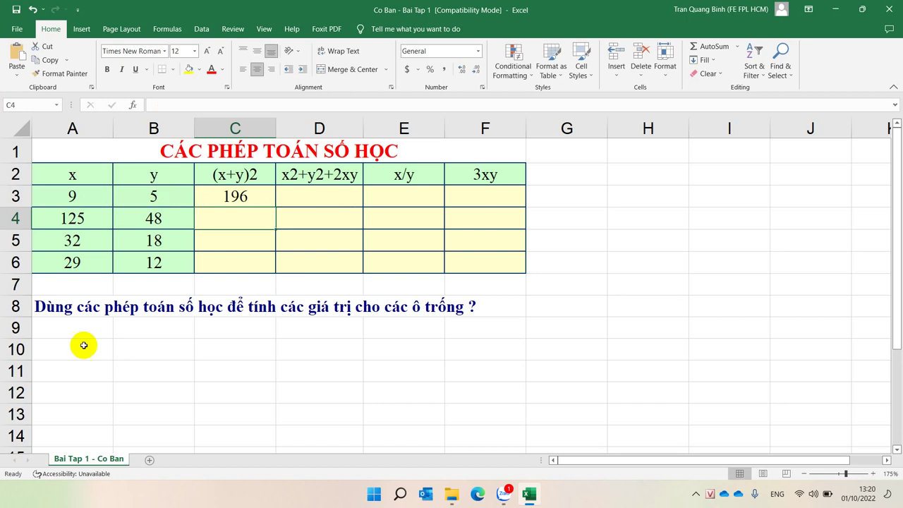
Enter =a3^2+b3^2+2*a3*b3 in D3, giving 196.
left_click(303, 202)
double_click(307, 196)
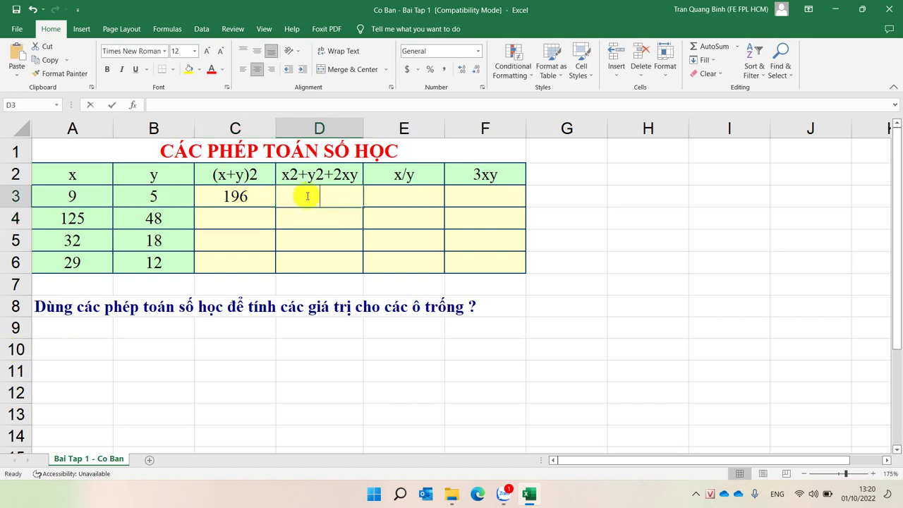
type("=a")
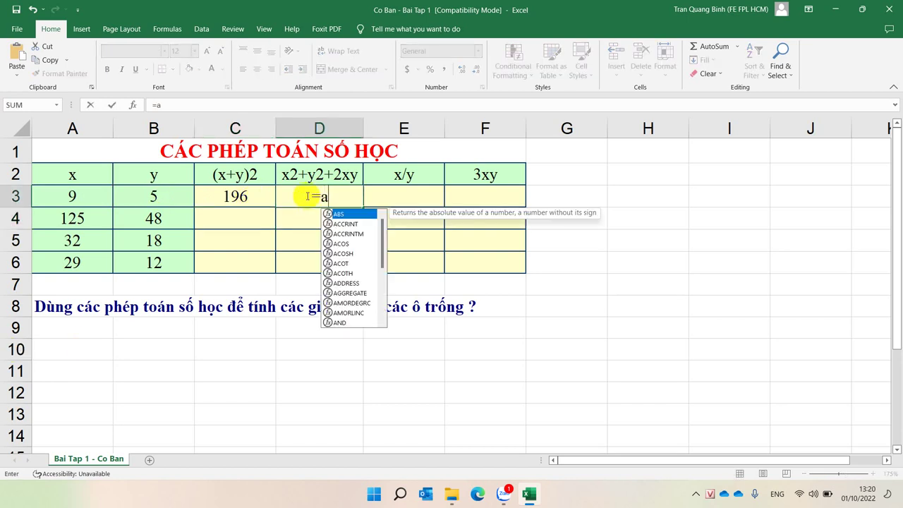
type("3")
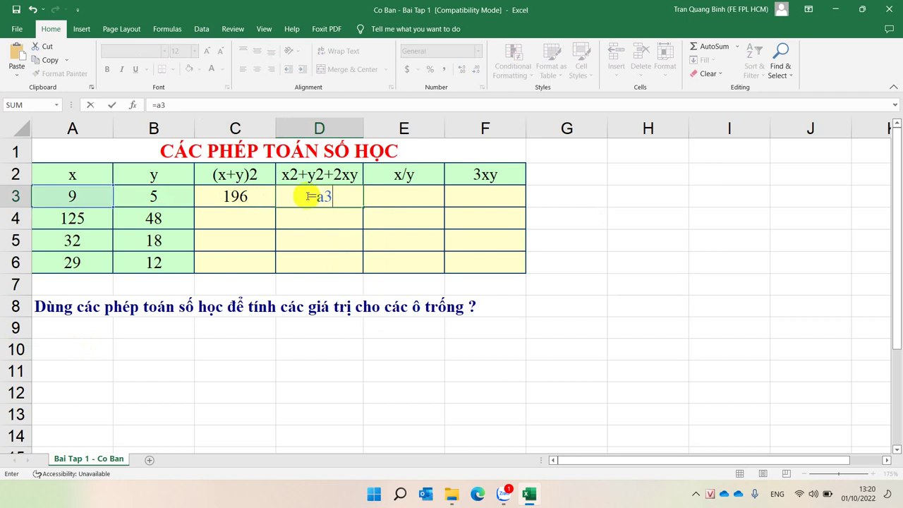
type("^")
type("2+")
type("b3")
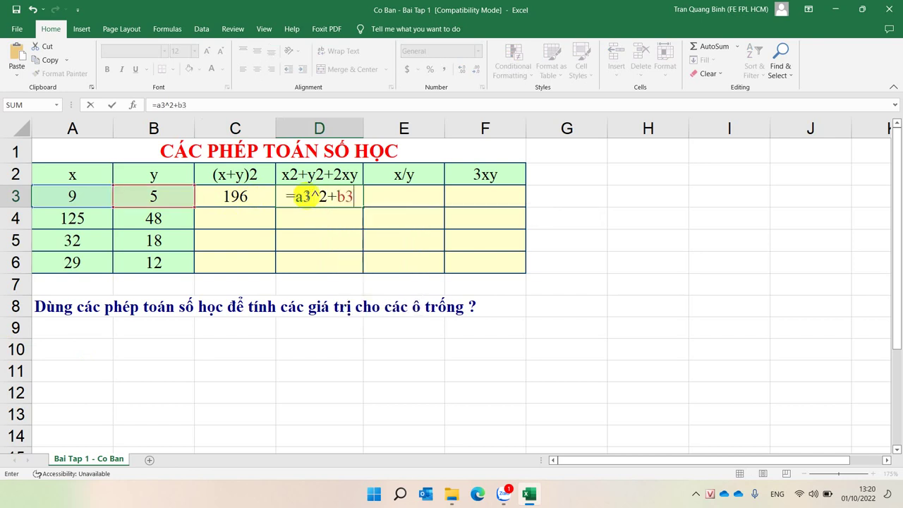
type("^")
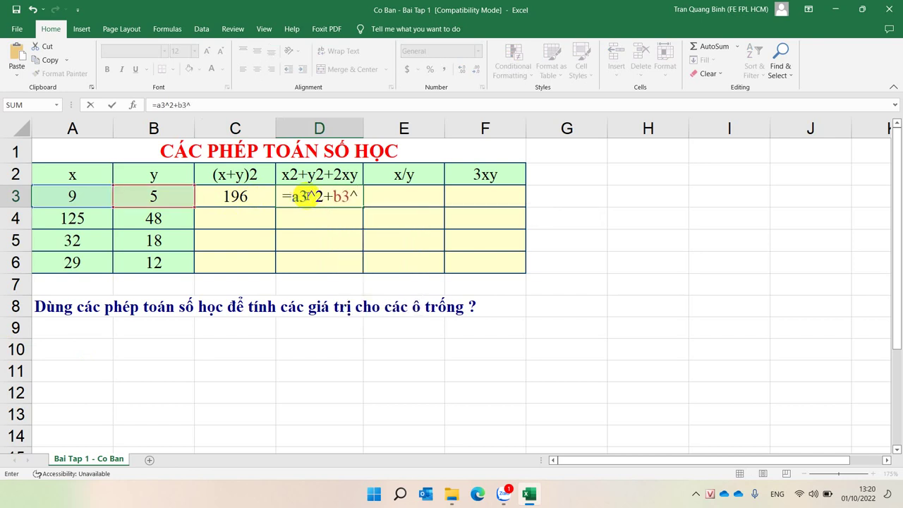
type("2+")
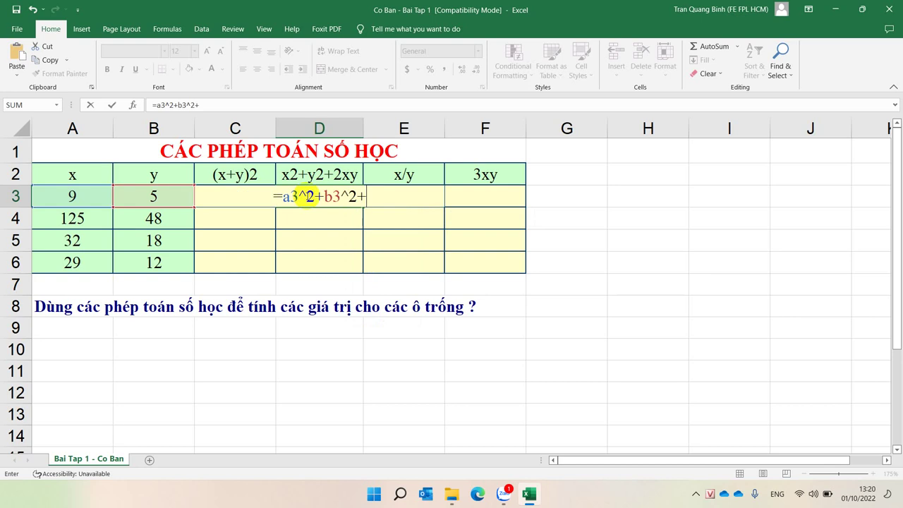
type("2*")
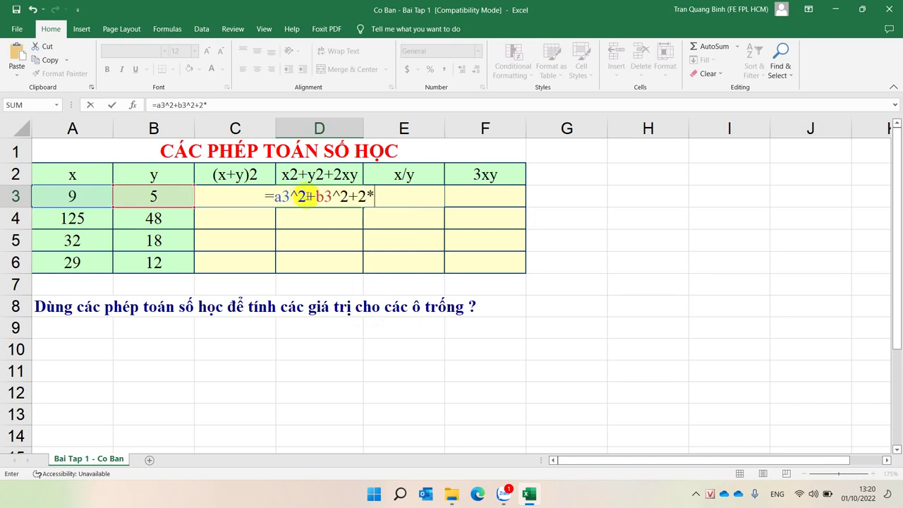
type("a3")
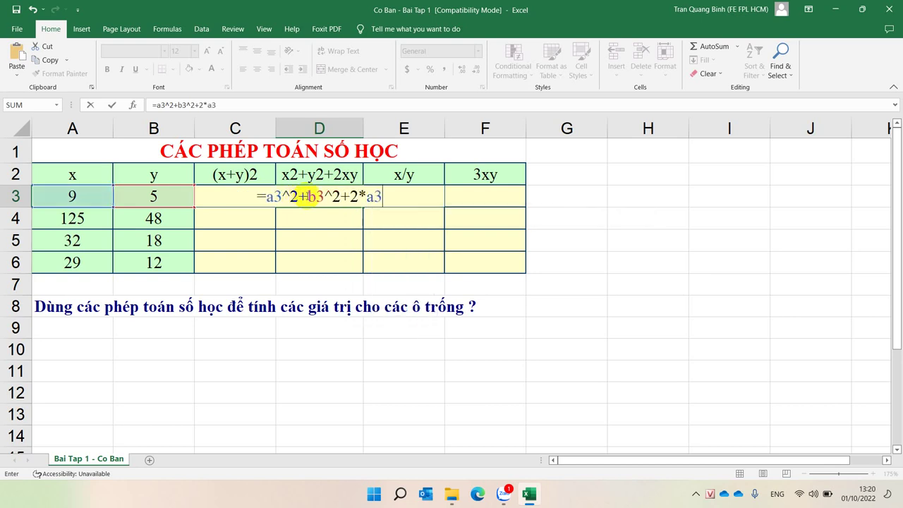
type("*")
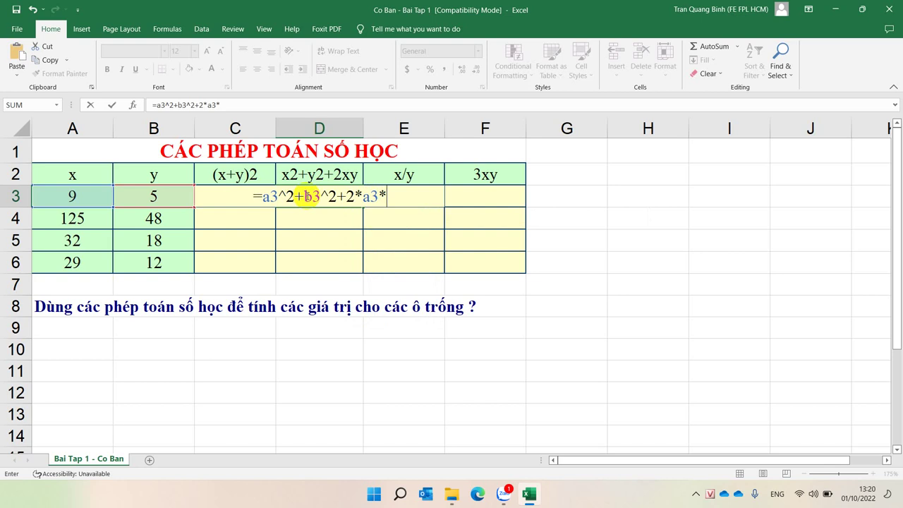
type("b3")
key("Return")
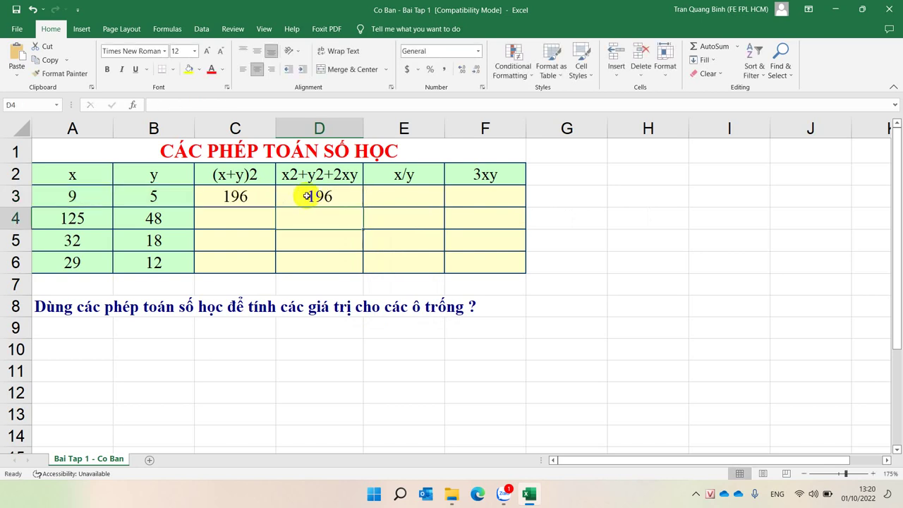
Fill E3 with =a3/b3 (1.8) and F3 with =3*a3*b3 (135).
left_click(417, 195)
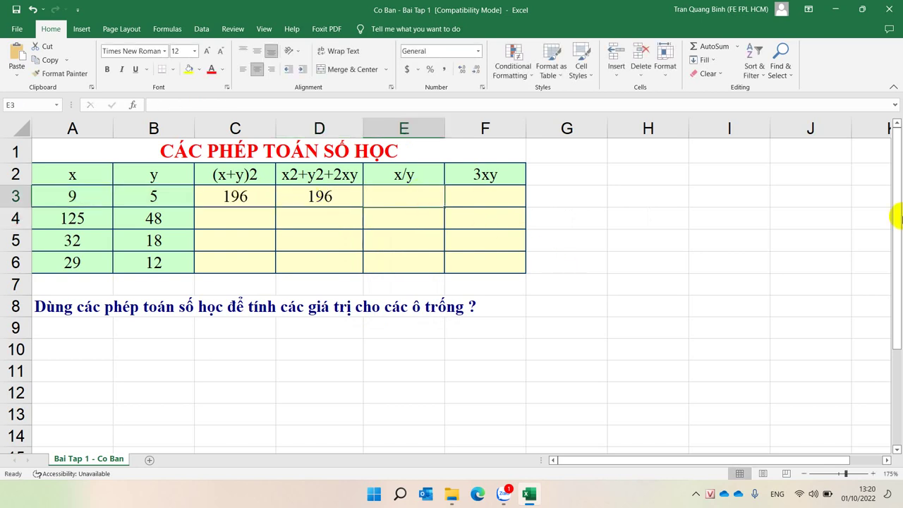
type("=a")
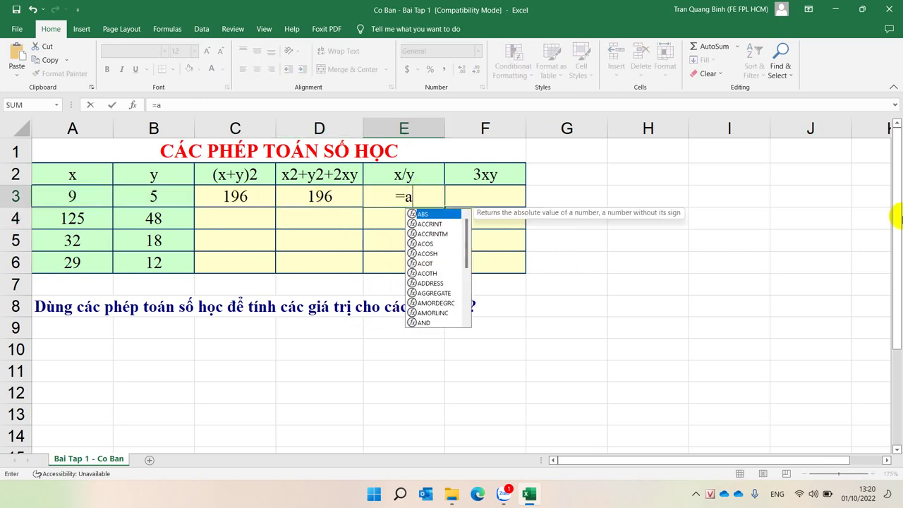
type("3/b3")
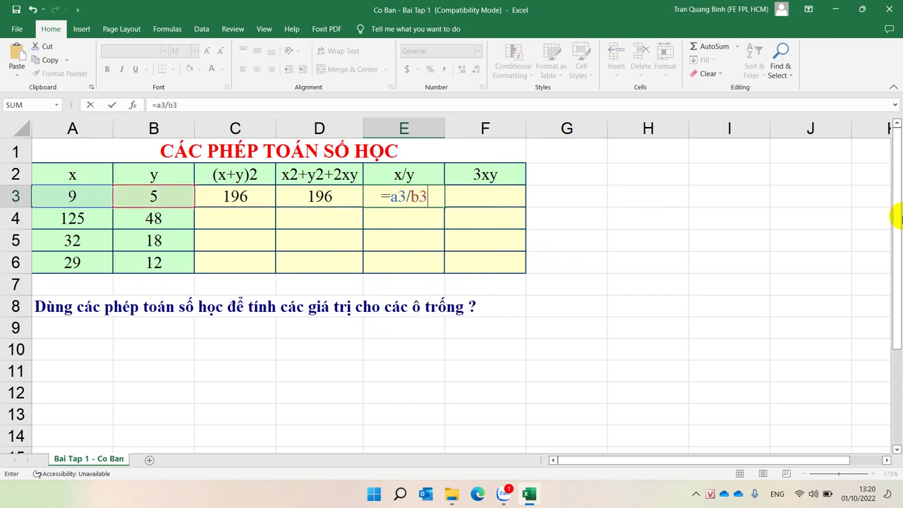
key("Tab")
type("=")
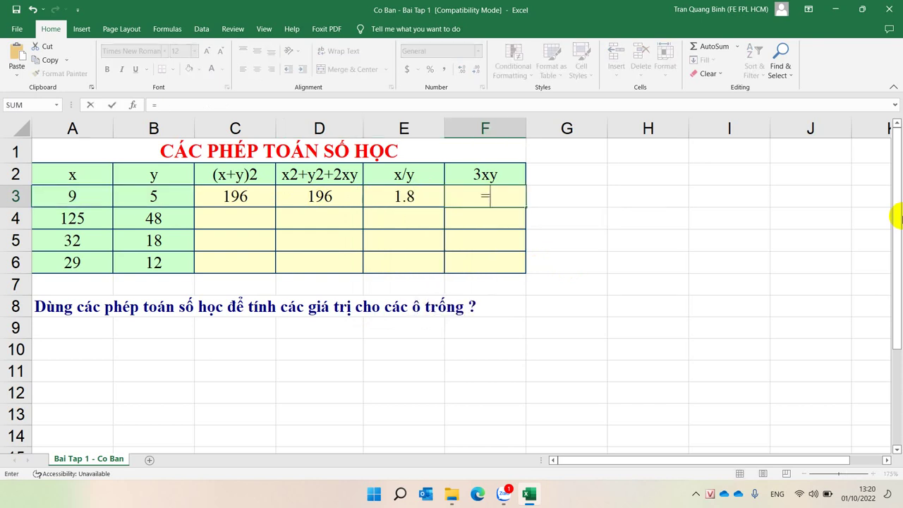
type("3")
type("*a3")
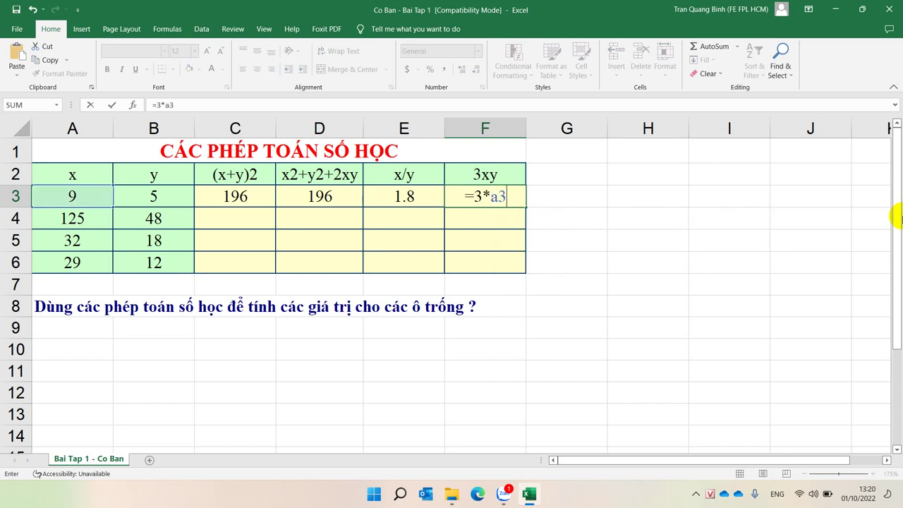
type("*b3")
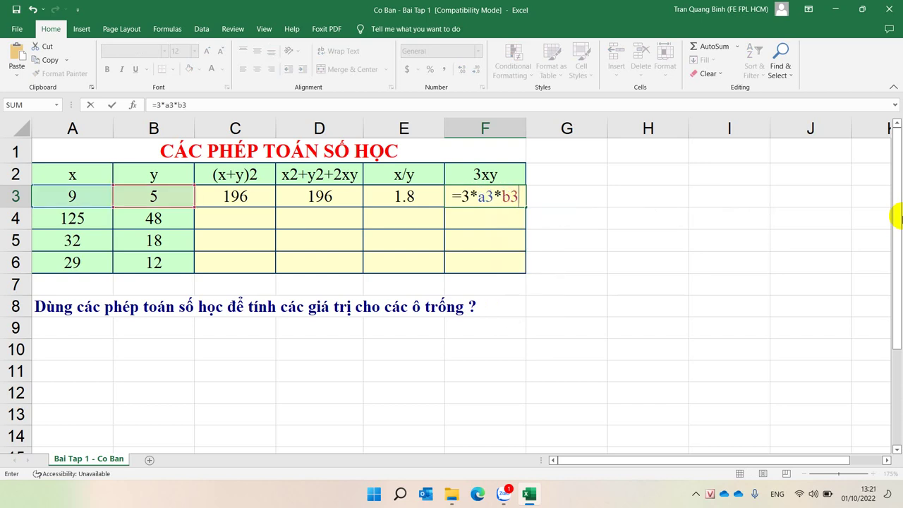
key("Return")
key("Left")
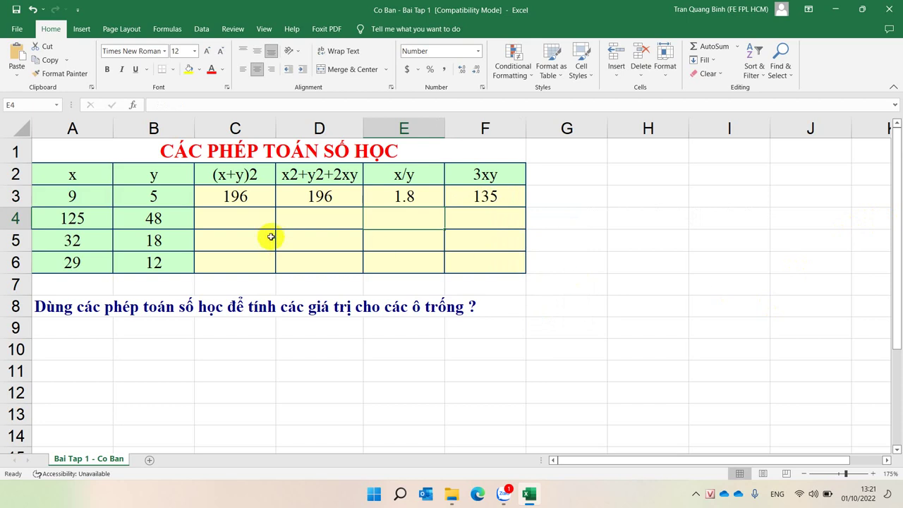
Drag C3's fill handle down to copy =(A4+B4)^2 into C4, showing 29929.
left_click(248, 199)
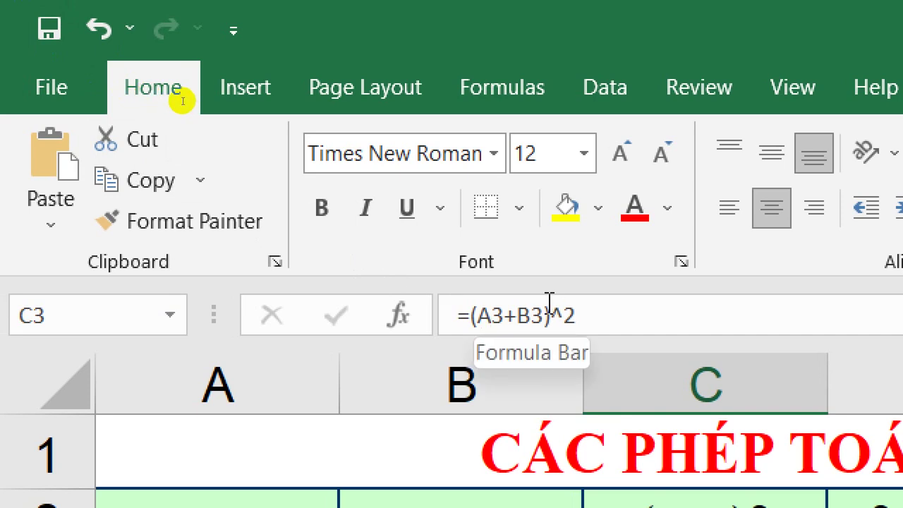
left_click(55, 318)
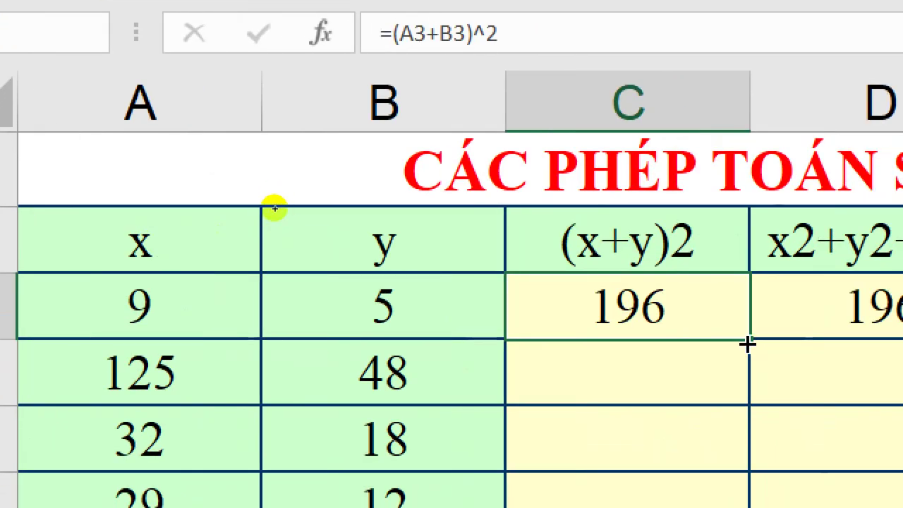
left_click_drag(749, 342, 750, 414)
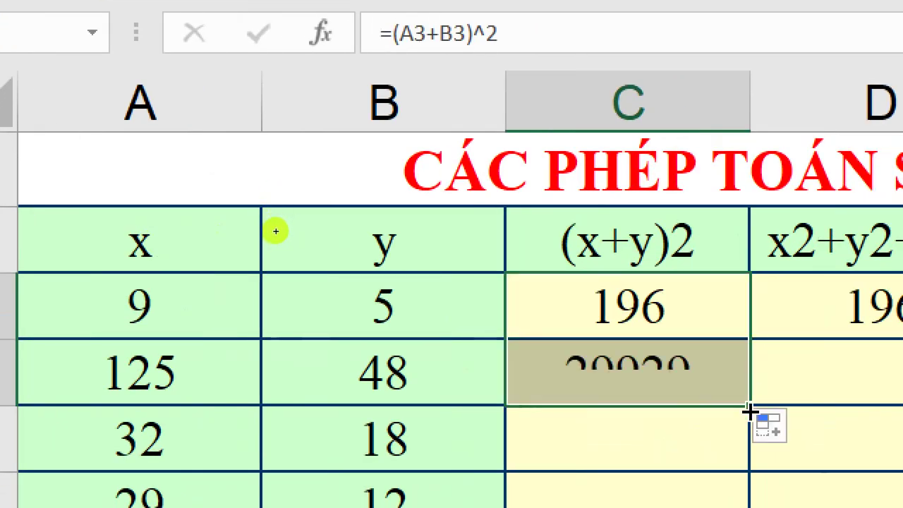
left_click(658, 359)
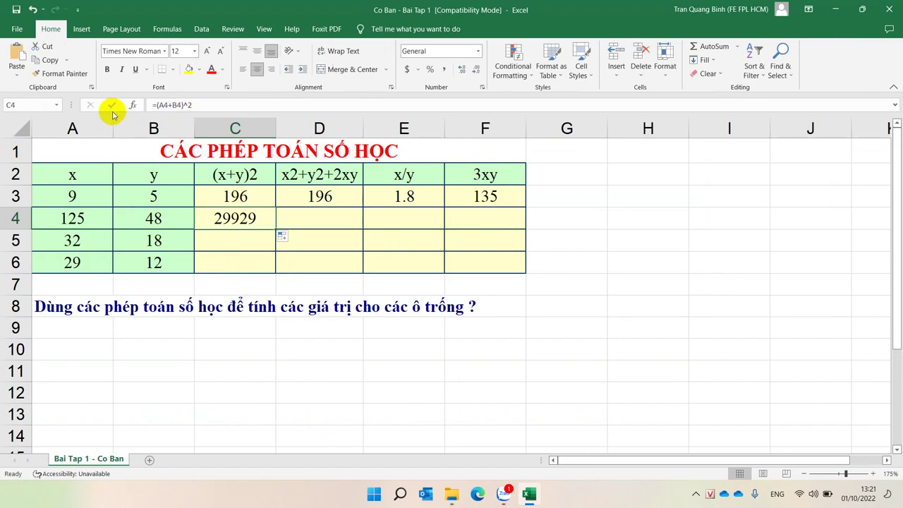
Select the row 3 formulas C3:F3, then delete the stray 29929 from C4.
left_click(235, 196)
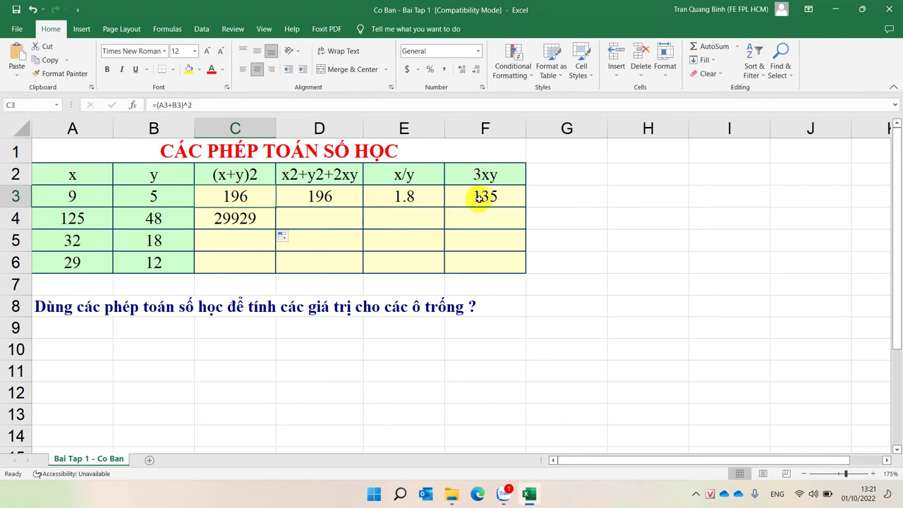
left_click_drag(382, 200, 526, 209)
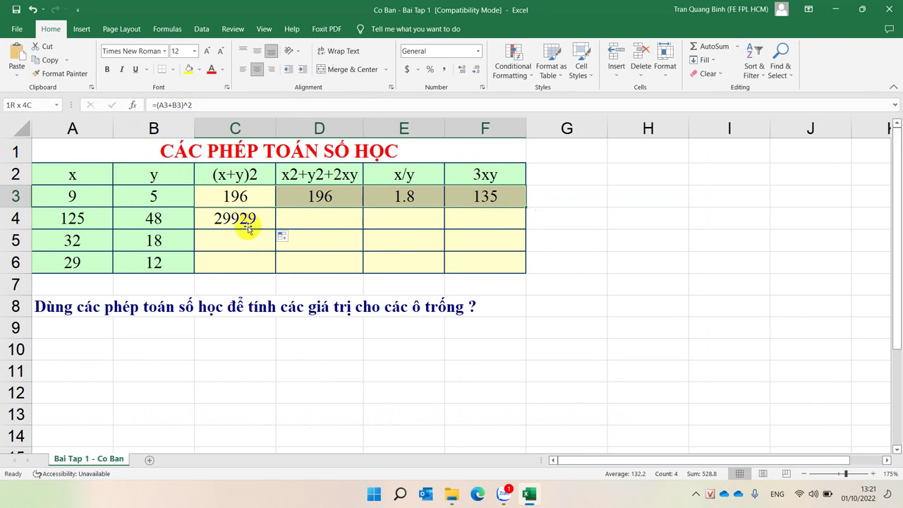
left_click(237, 195)
left_click_drag(457, 195, 523, 207)
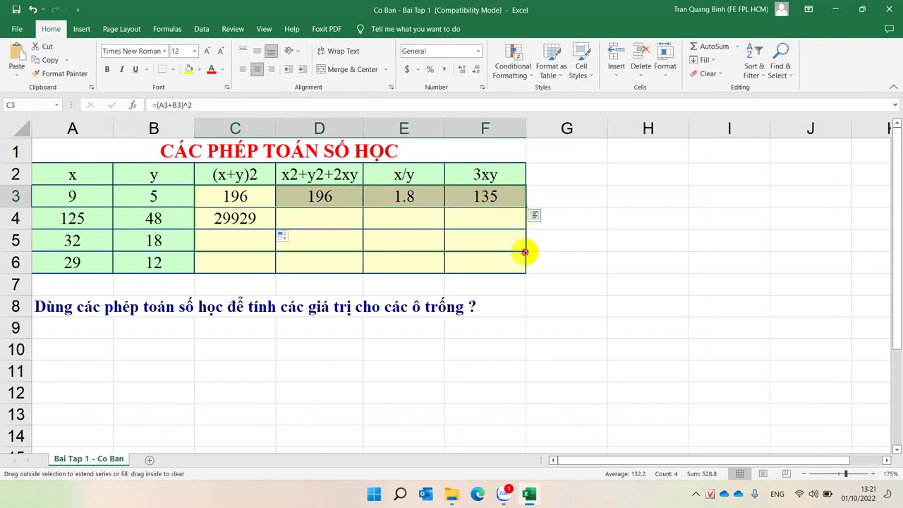
left_click(209, 217)
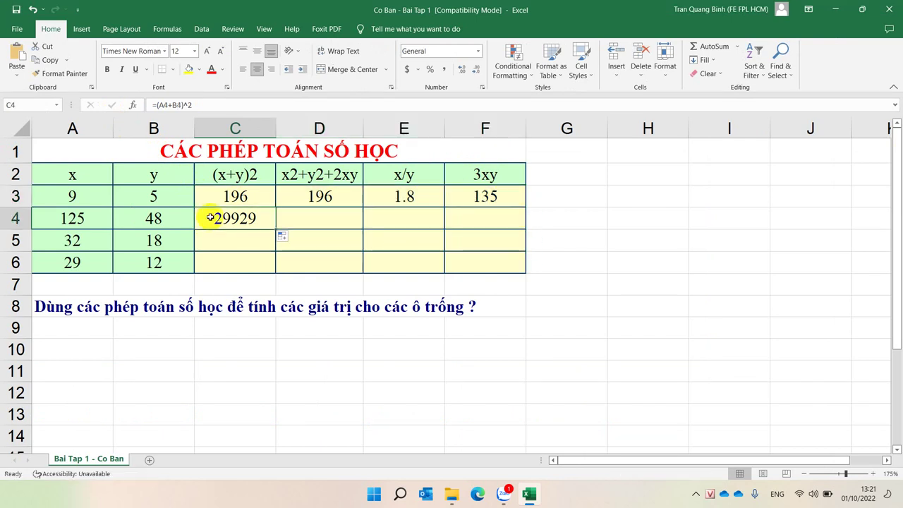
key("Delete")
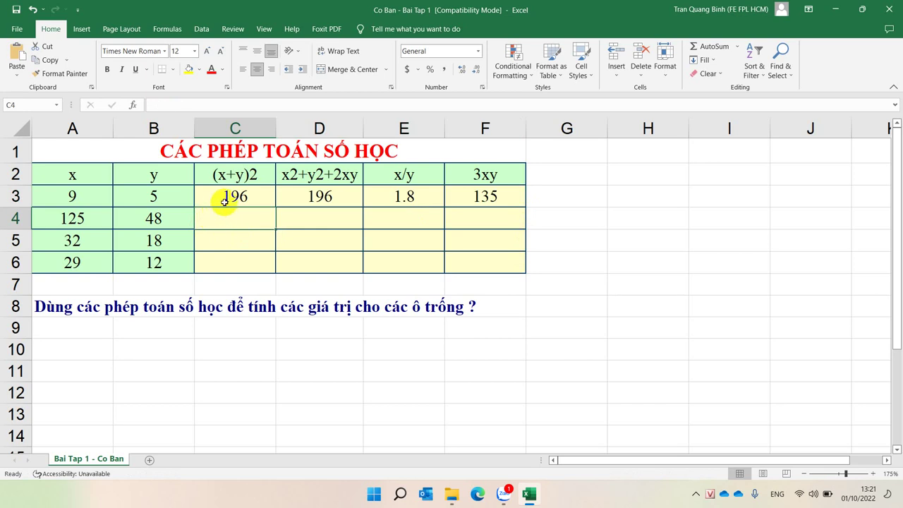
Test filling C3:F3 down to row 6, then undo the fill-down.
left_click(230, 202)
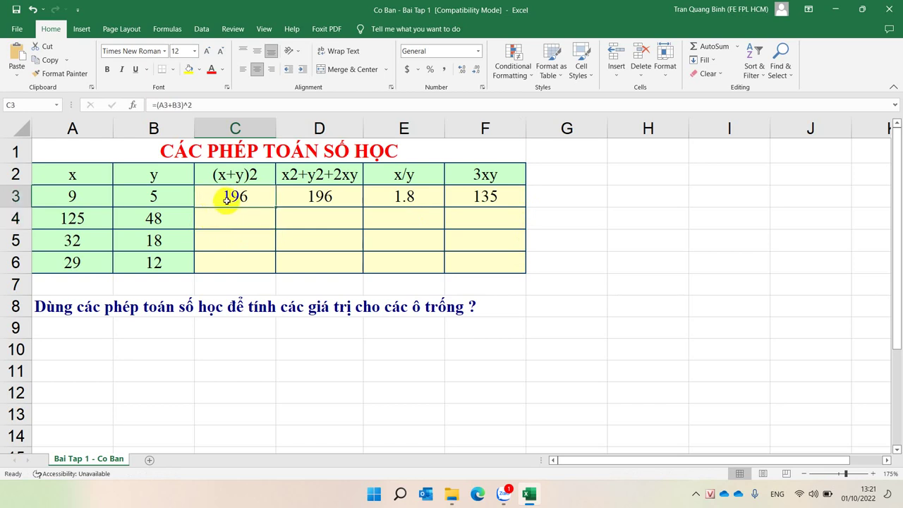
left_click(459, 195, "shift")
double_click(526, 205)
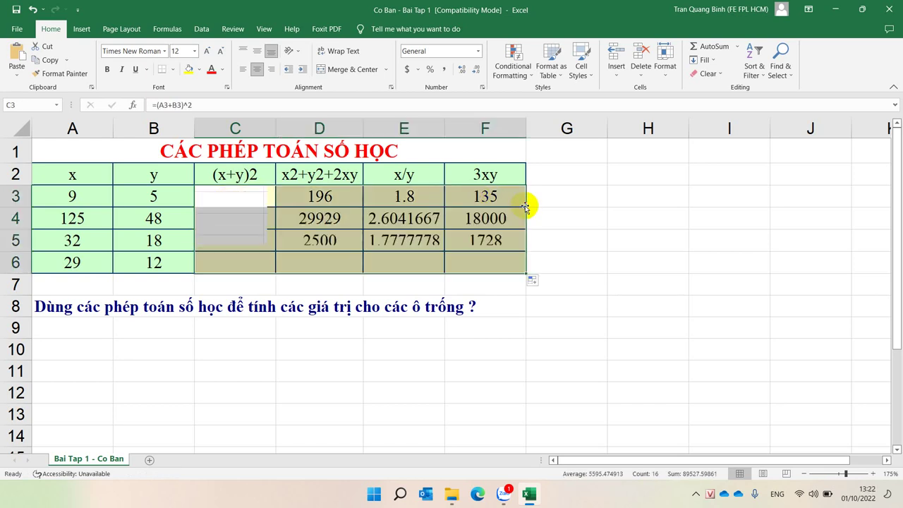
left_click(561, 209)
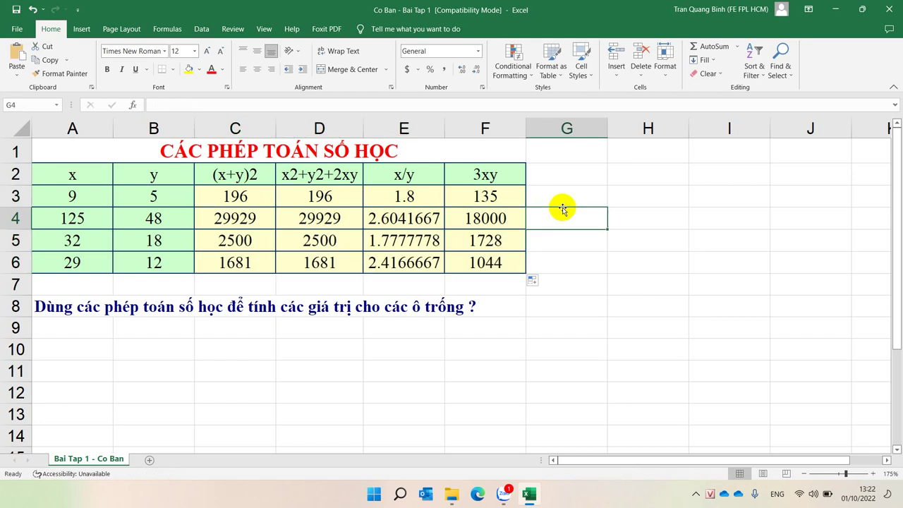
key("ctrl+z")
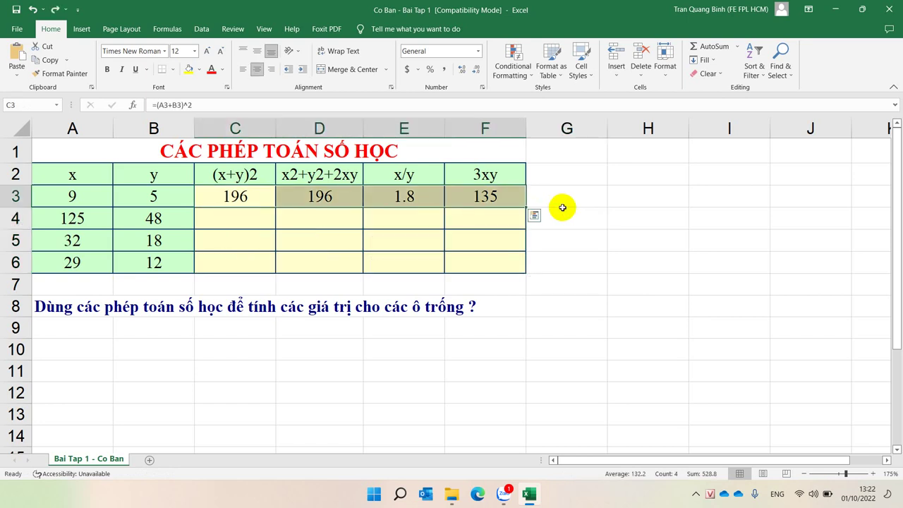
left_click(65, 286)
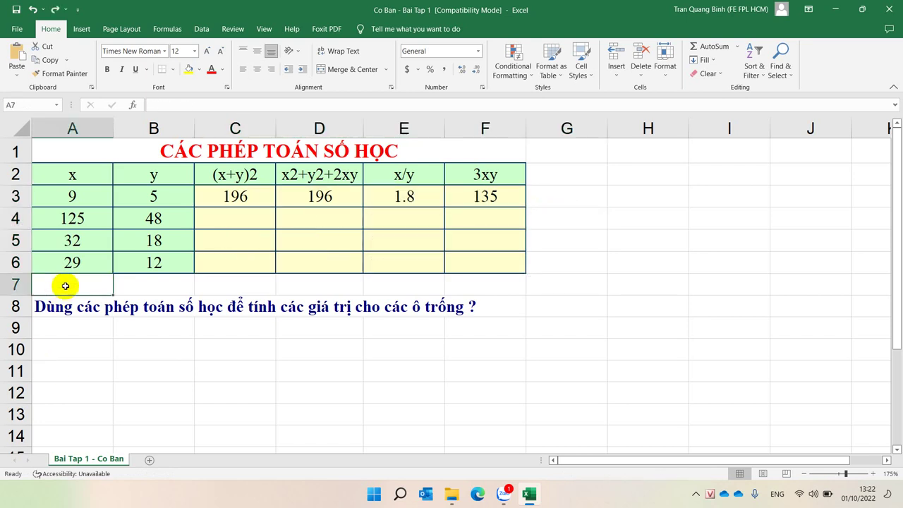
type("a")
left_click(121, 343)
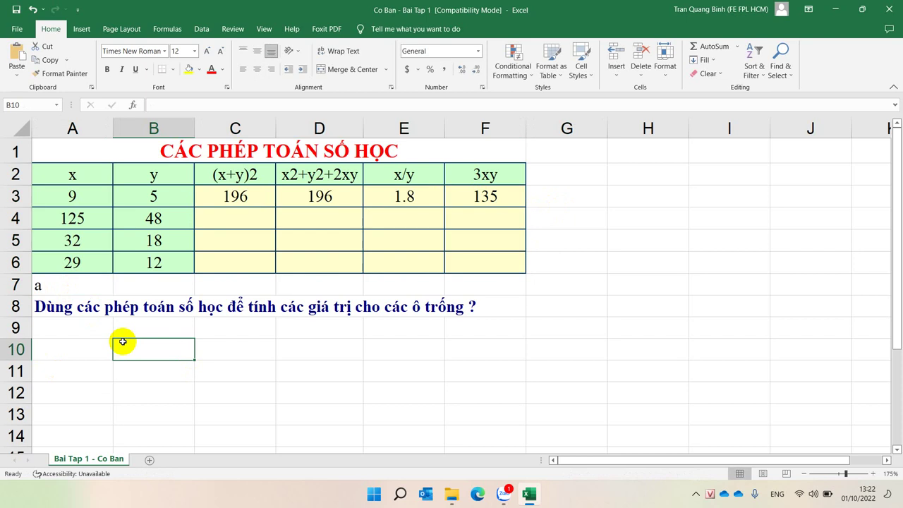
left_click(218, 202)
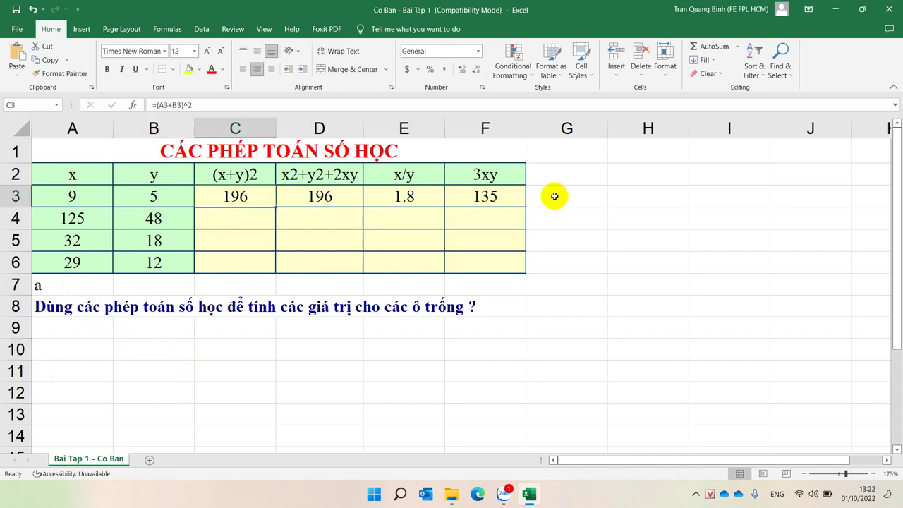
left_click(517, 202, "shift")
double_click(525, 207)
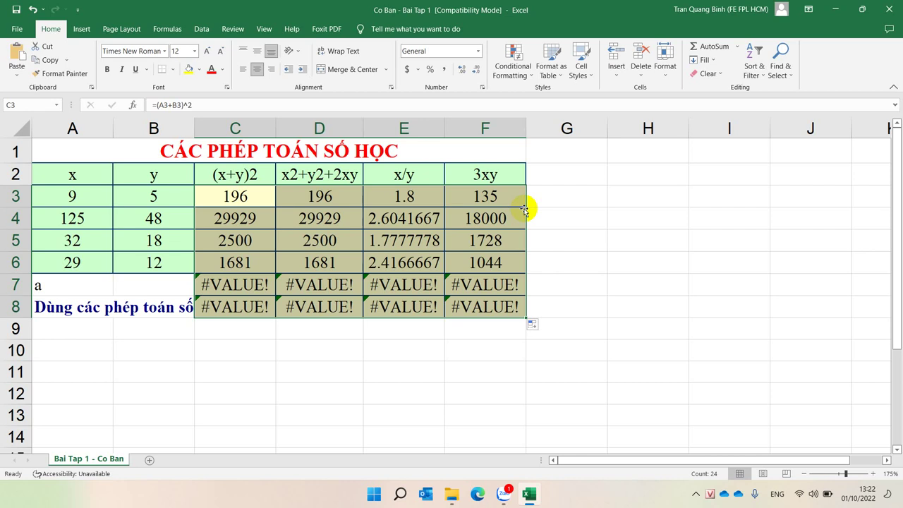
key("ctrl+z")
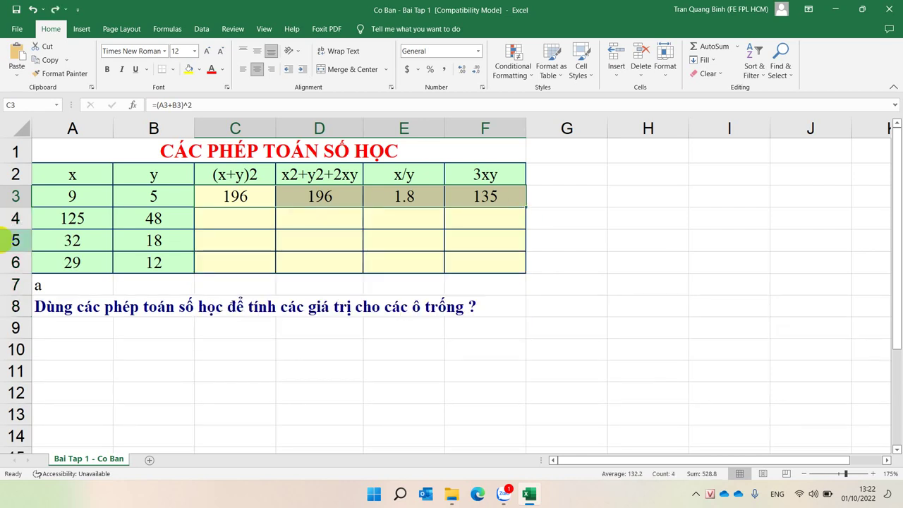
mouse_move(69, 173)
left_mouse_down()
mouse_move(382, 288)
mouse_move(481, 303)
left_mouse_up()
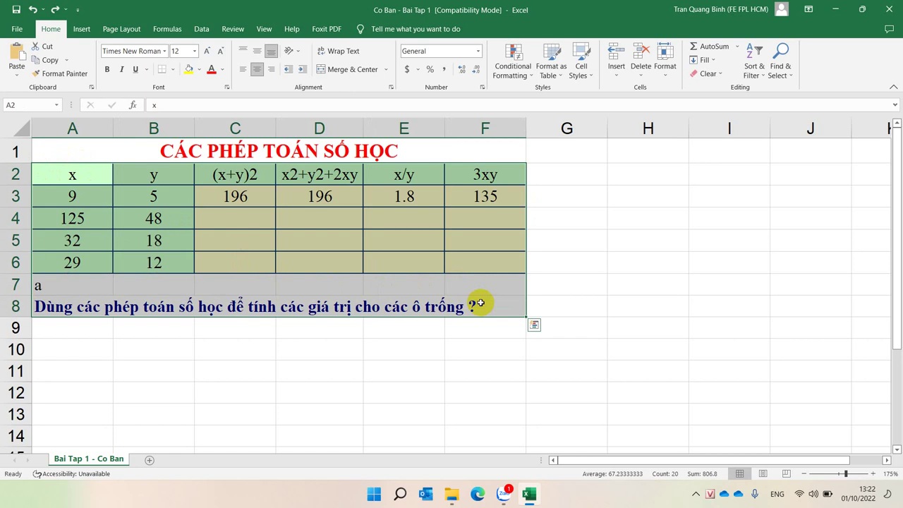
left_click(393, 384)
left_click(61, 295)
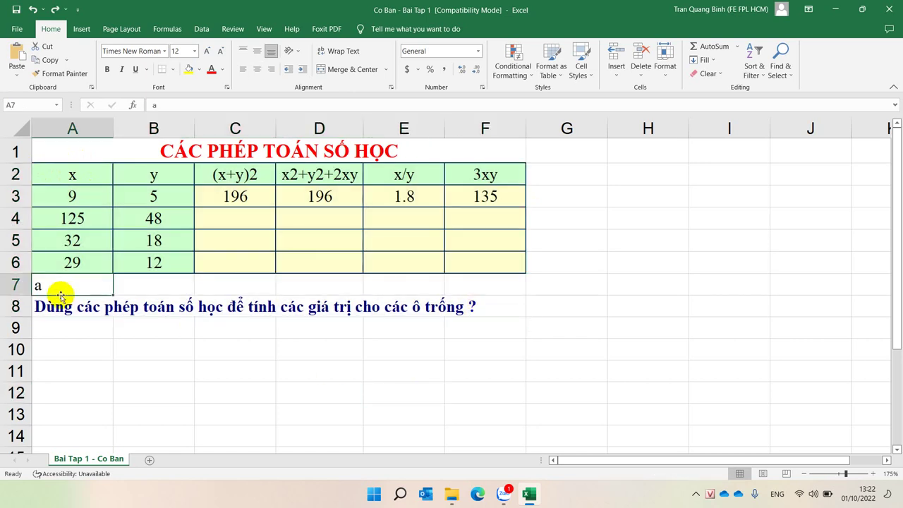
key("Escape")
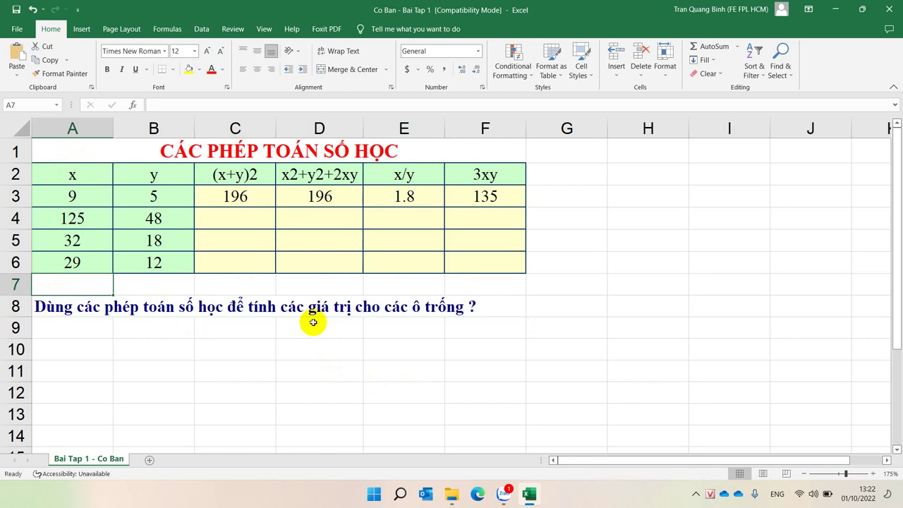
left_click(15, 284)
left_click(559, 125)
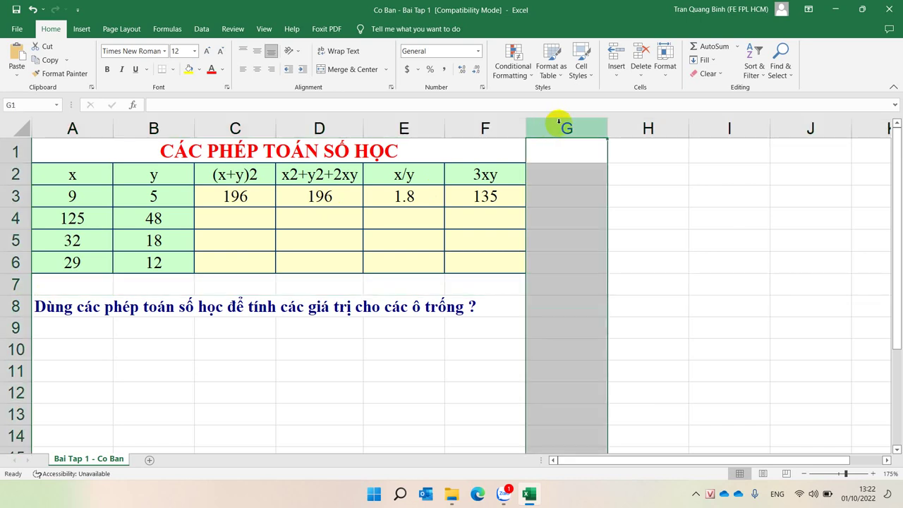
Fill C3:F3 down through row 6, producing results such as 29929, 2500 and 1681.
left_click_drag(236, 201, 486, 199)
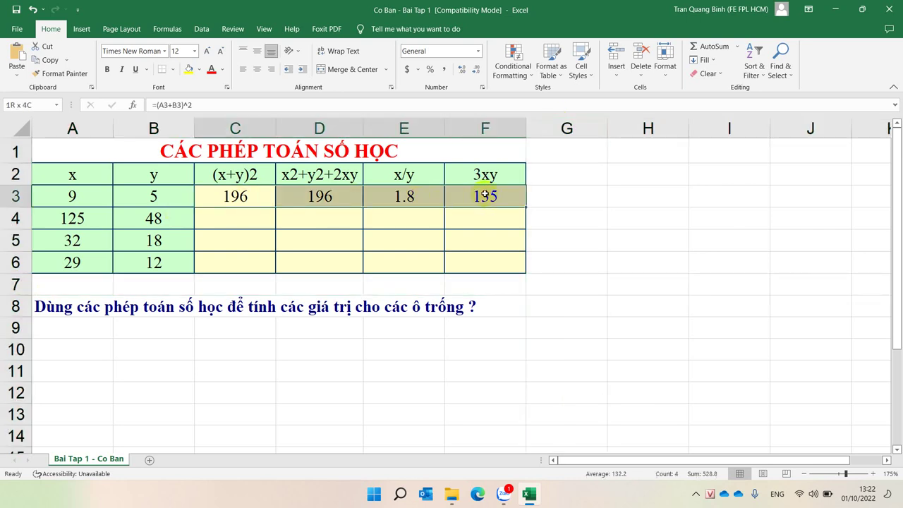
double_click(530, 207)
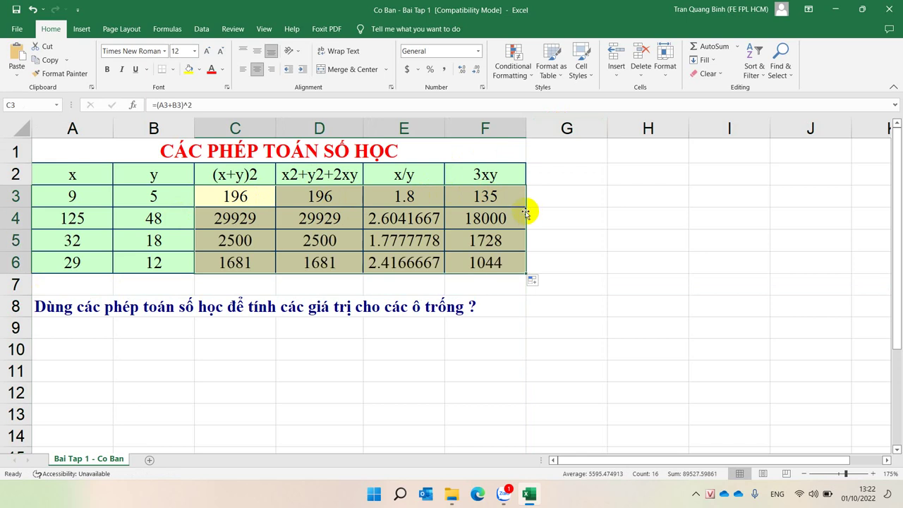
left_click(501, 206)
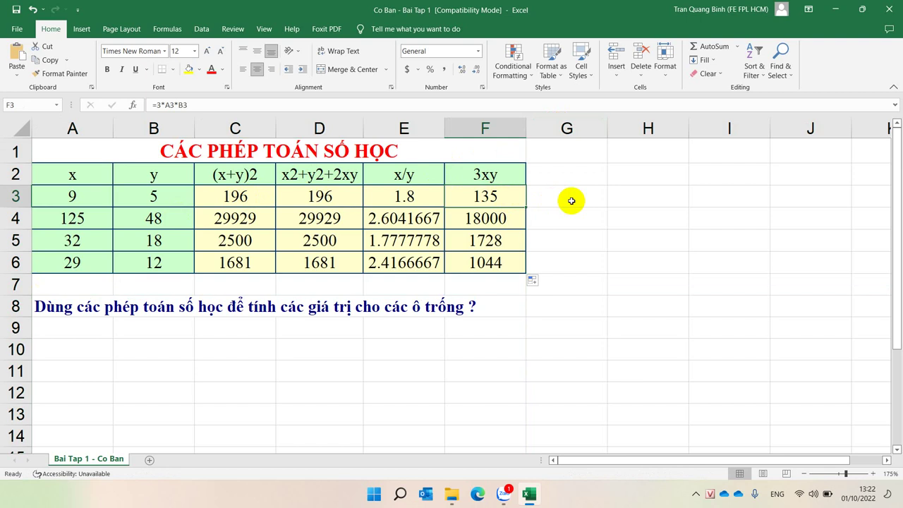
Add the USD and VND column headings in H2 and I2.
left_click(654, 173)
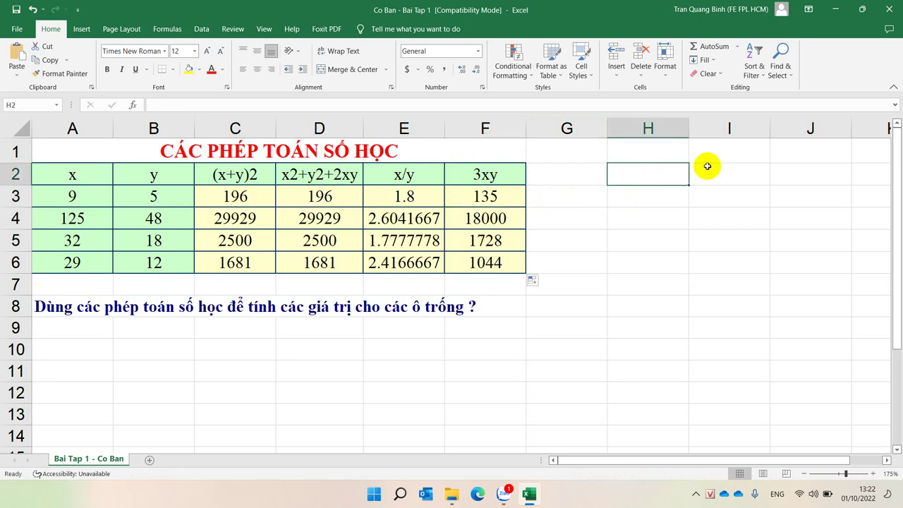
type("USD")
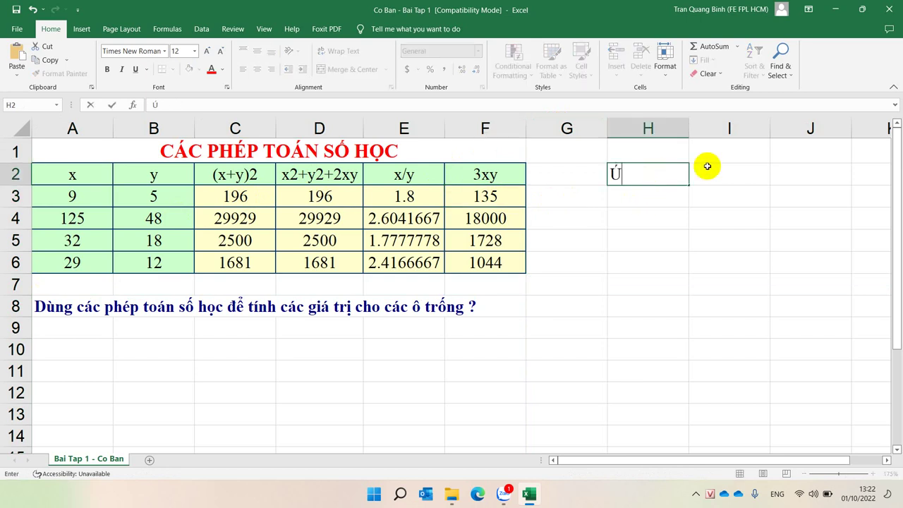
left_click(707, 166)
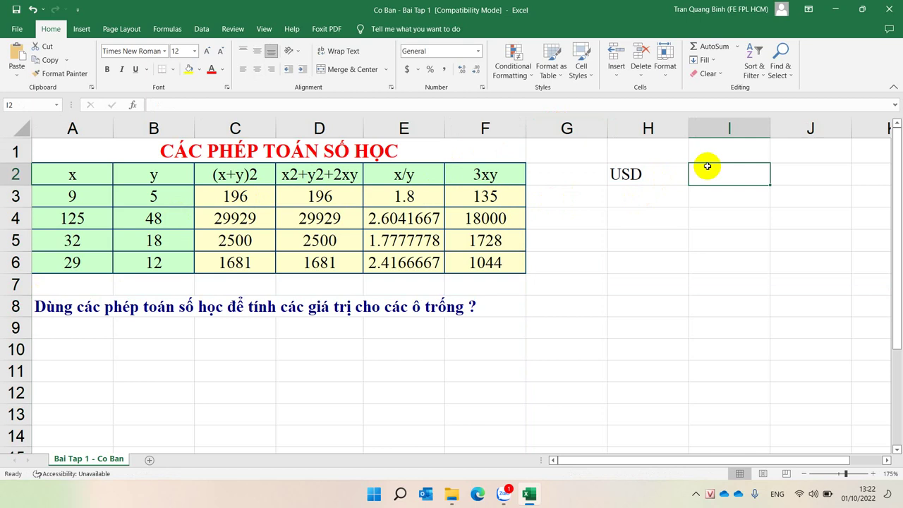
type("VND")
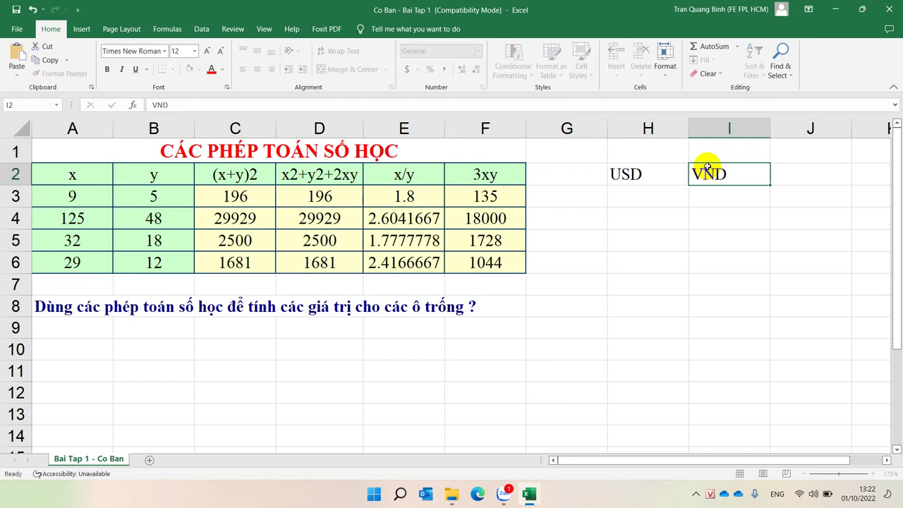
key("Tab")
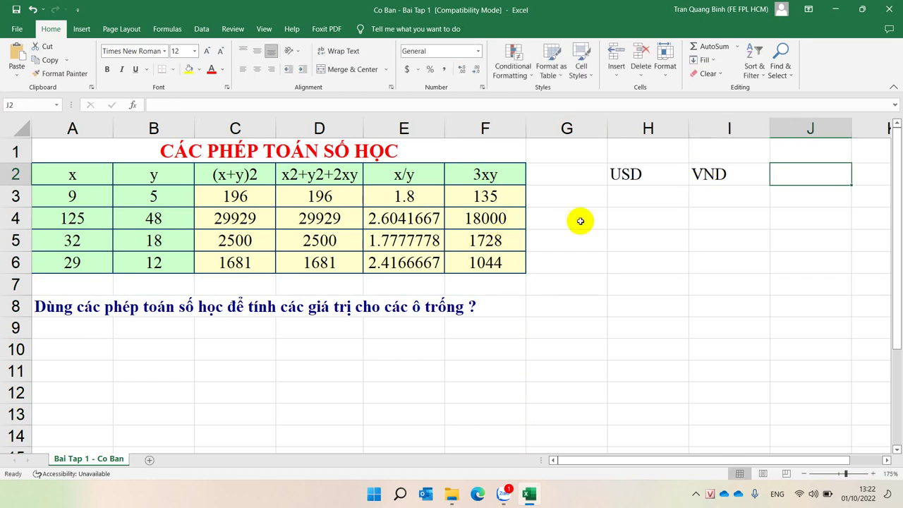
Enter the USD amounts 4, 8, 9 and 23 in H3:H6.
left_click(615, 197)
type("4")
key("Return")
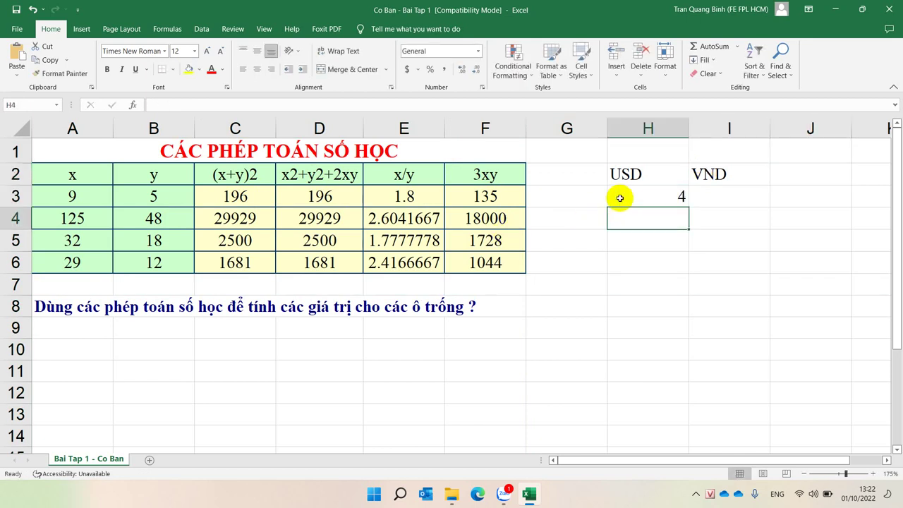
type("8")
key("Return")
type("9")
key("Return")
type("23")
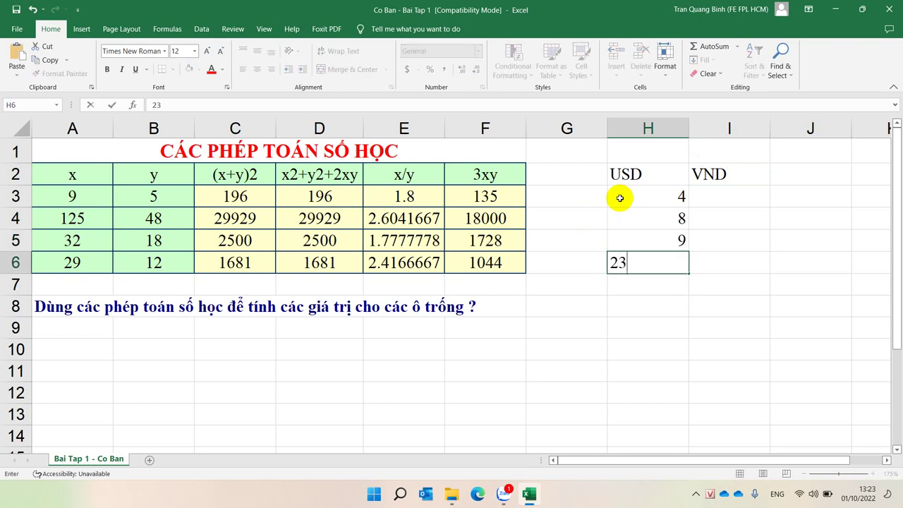
key("Return")
Label J2 'Tỉ giá' and enter the exchange rate 23567 in K2.
key("Up")
key("Up")
key("Up")
key("Up")
key("Right")
key("Right")
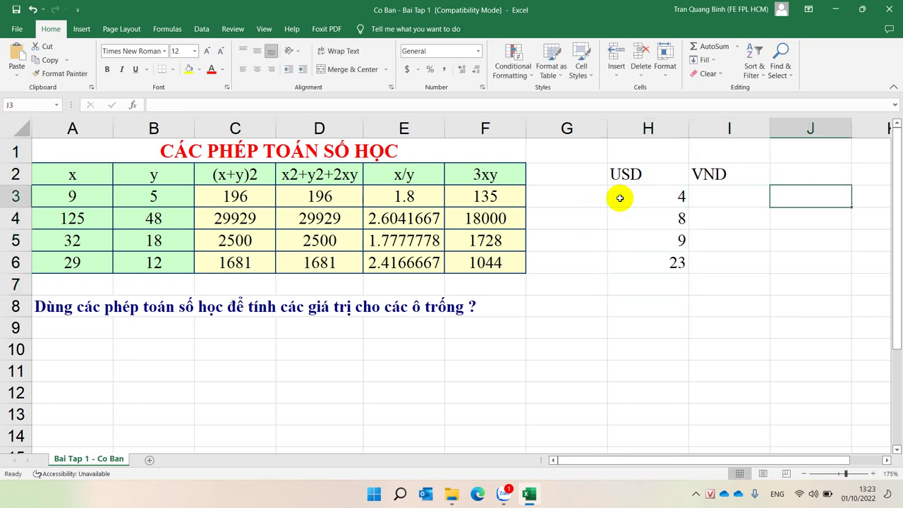
key("Right")
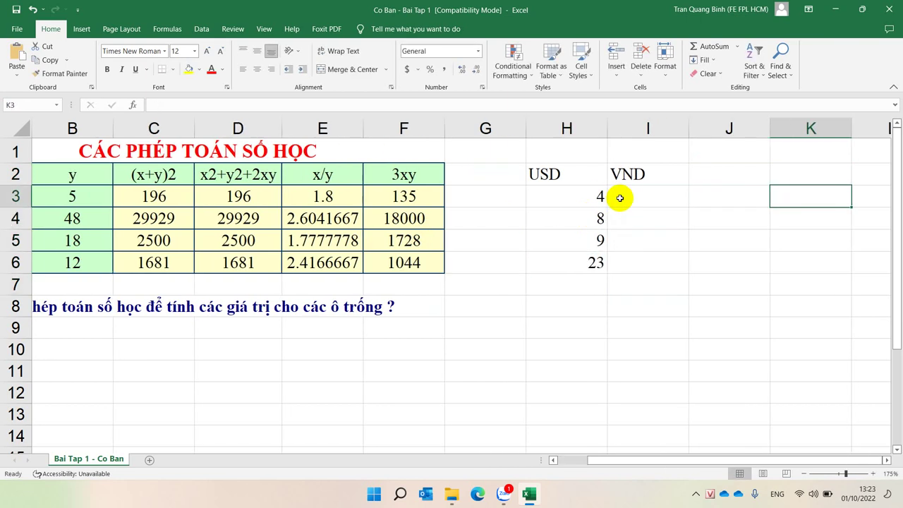
key("Left")
key("Up")
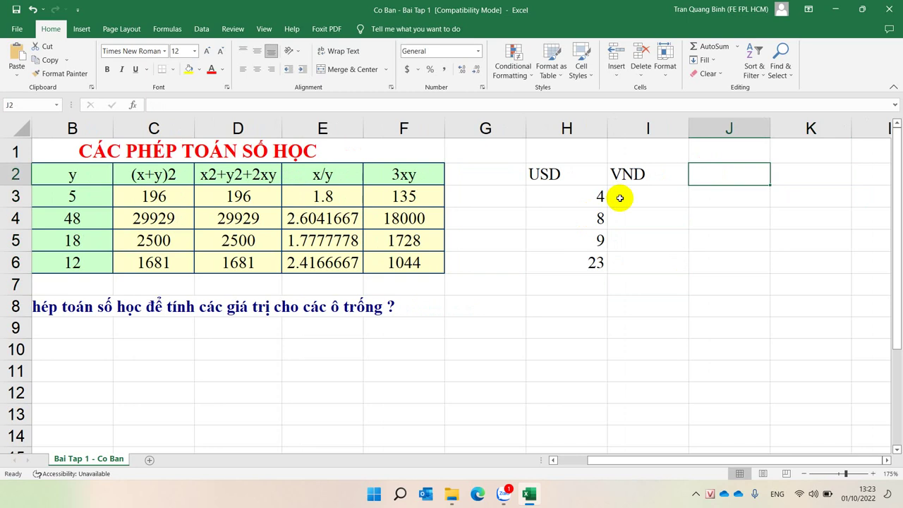
type("Tỉ ")
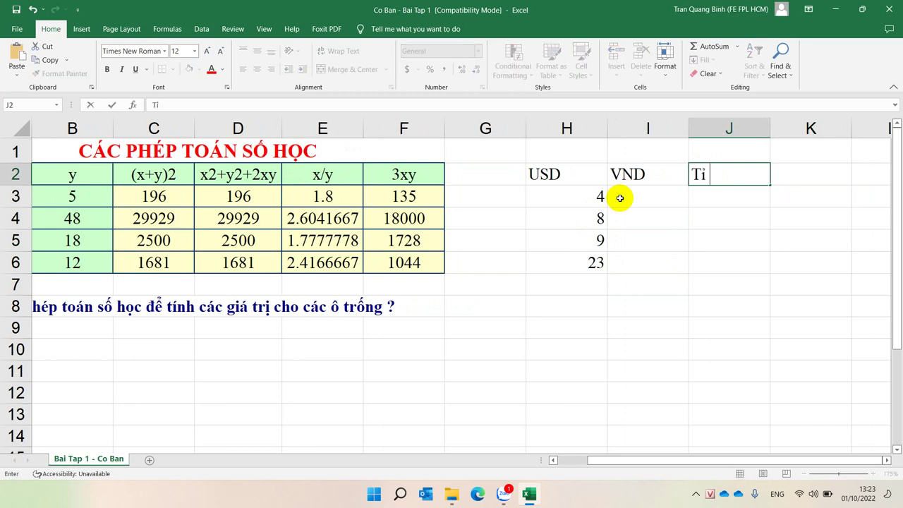
type("giá")
key("Tab")
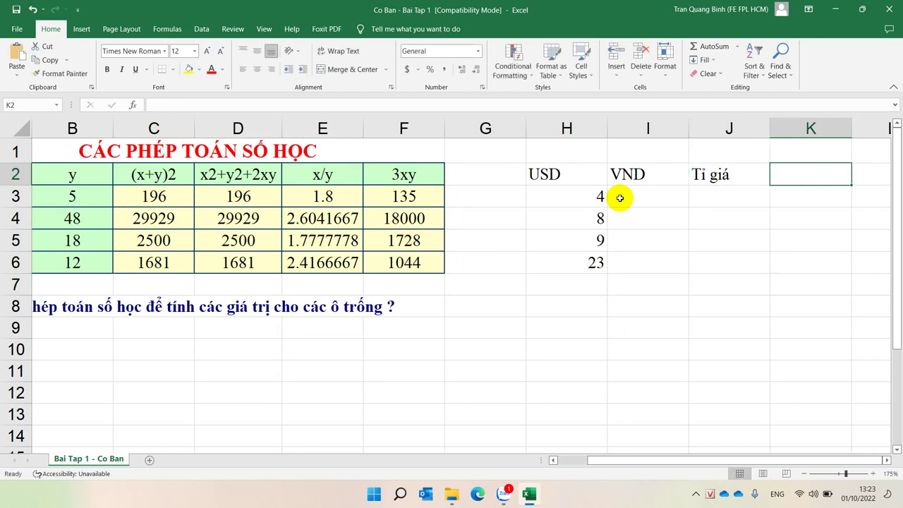
type("23567")
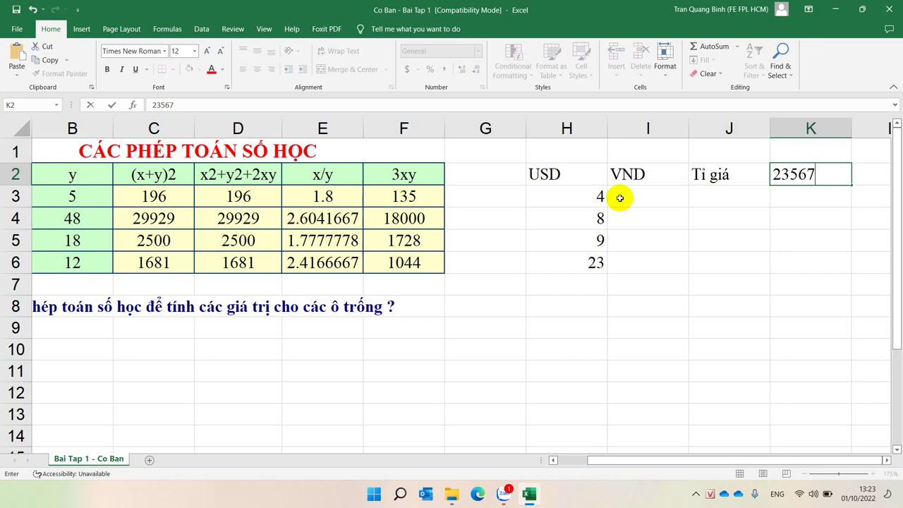
key("Return")
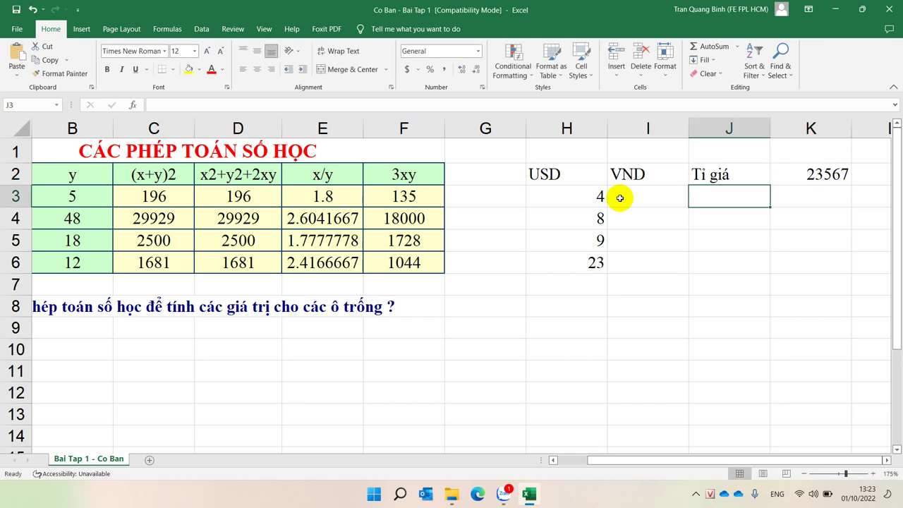
Enter =H3*K2 in I3 to convert the USD amount, giving 94268.
left_click(628, 199)
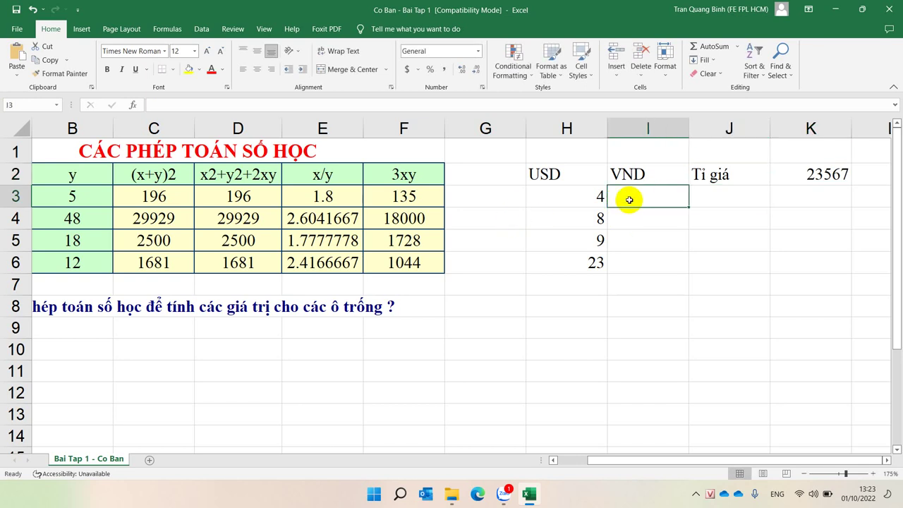
type("=")
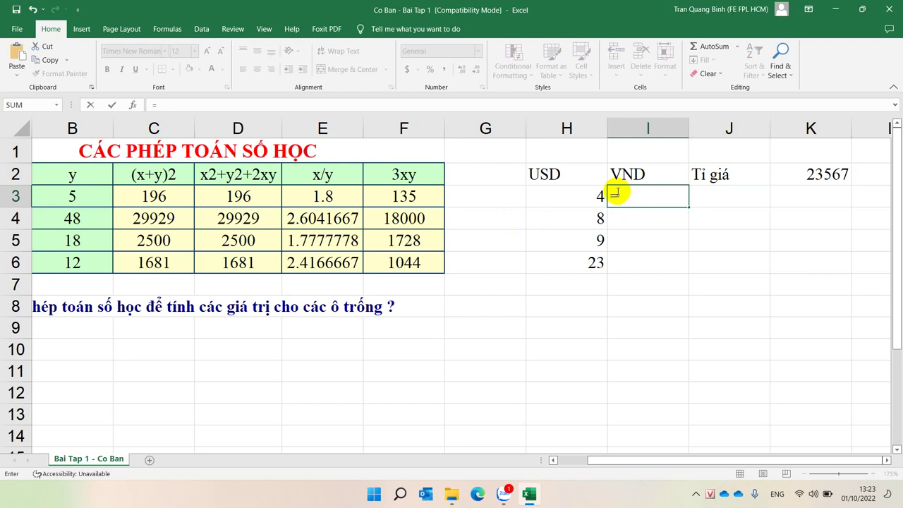
left_click(569, 195)
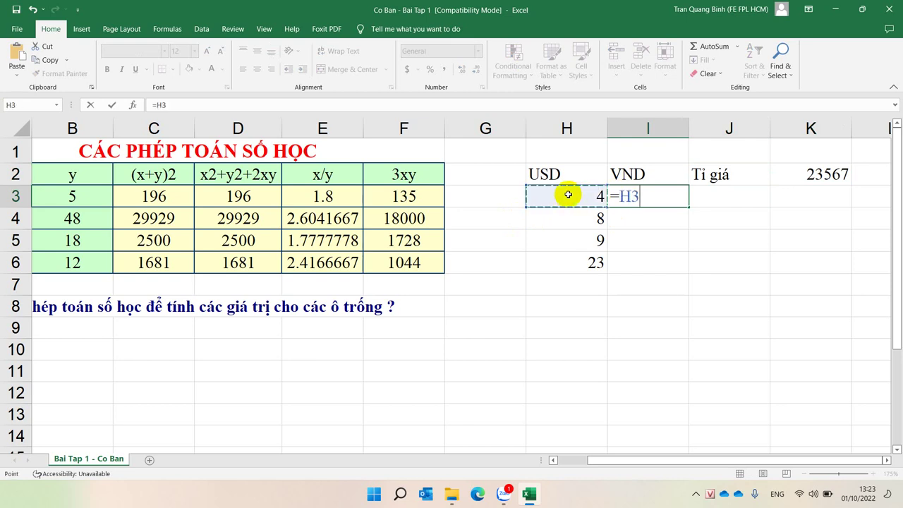
type("*")
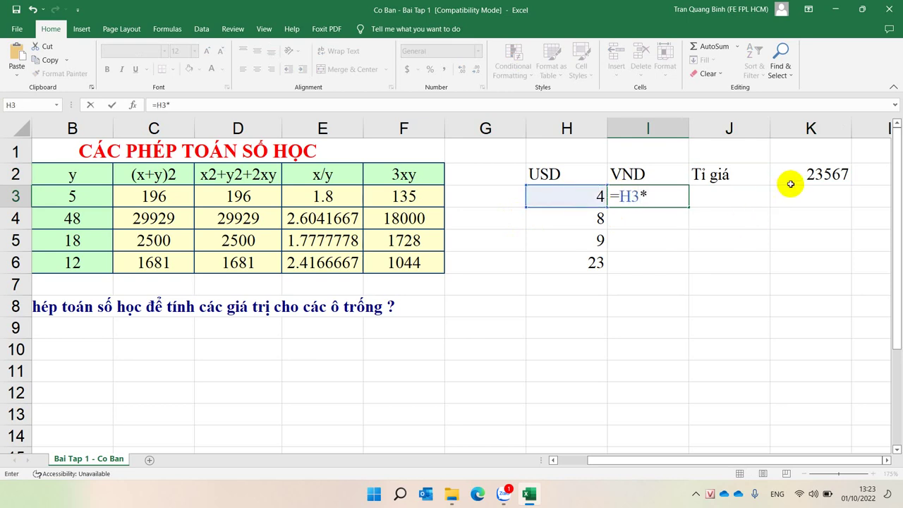
left_click(792, 180)
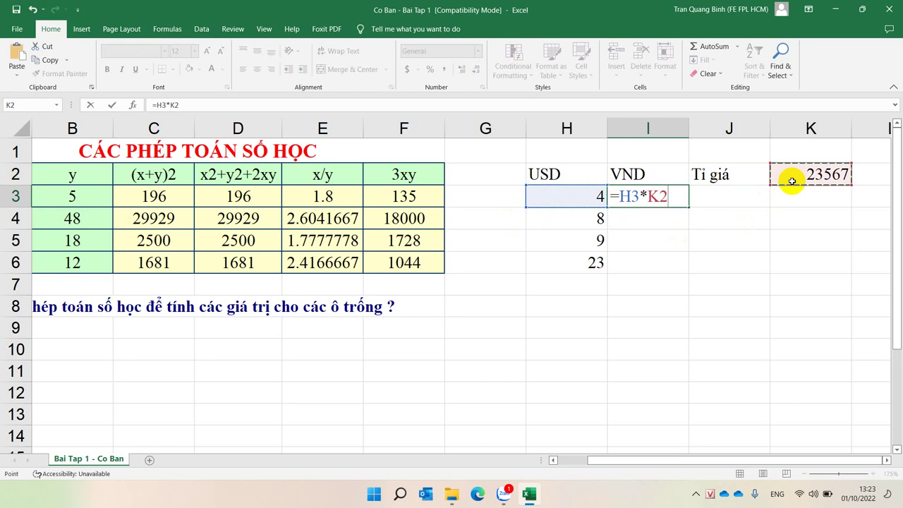
key("Return")
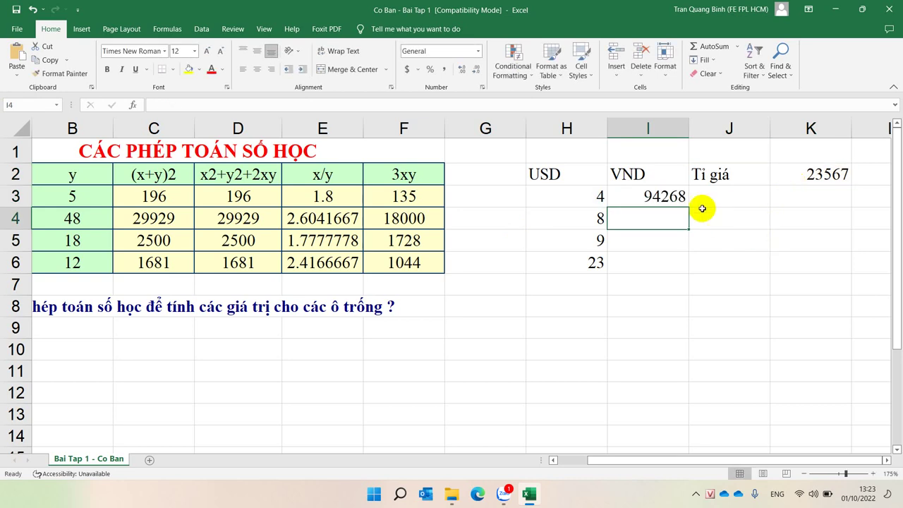
Fill I3 down to I6 and inspect why I4:I6 show 0, referencing empty K cells.
left_click(671, 198)
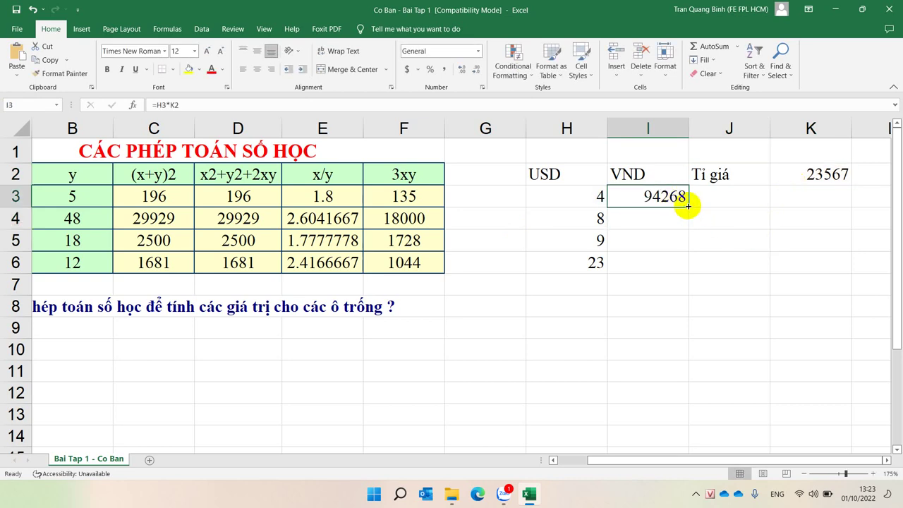
double_click(688, 206)
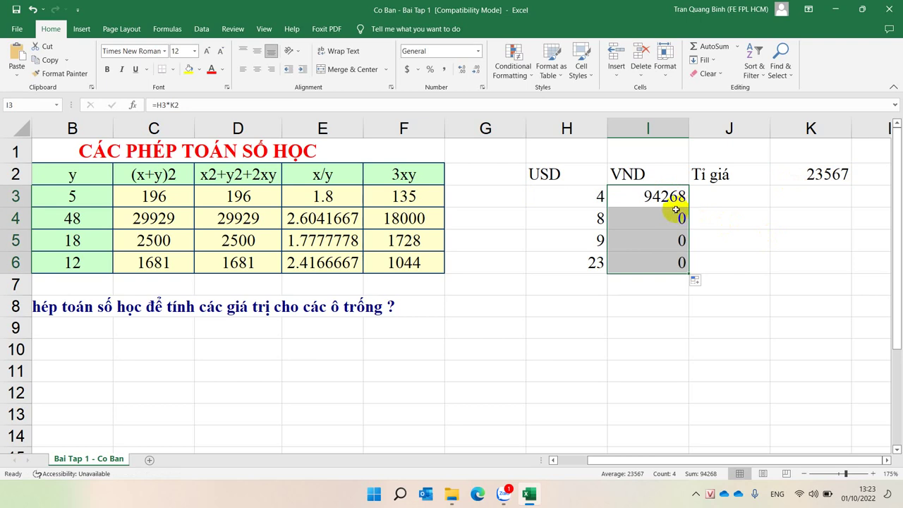
left_click(663, 200)
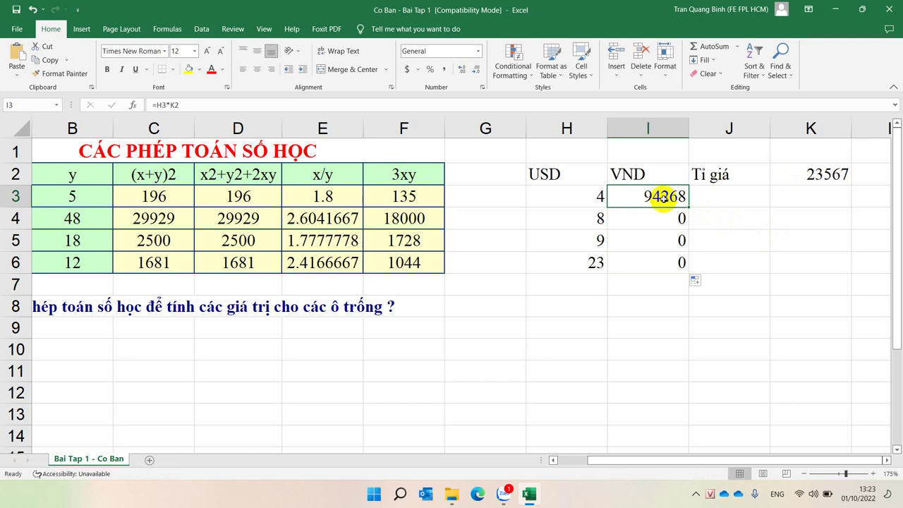
left_click(656, 218)
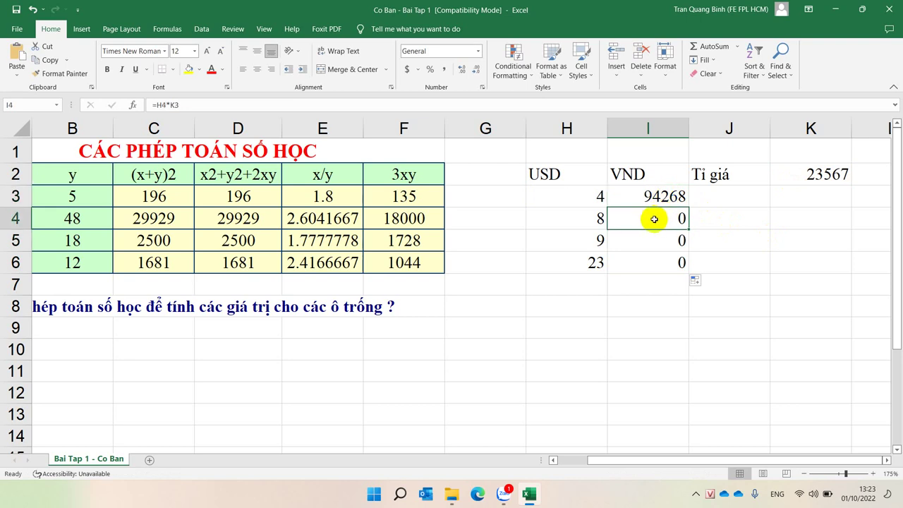
left_click(586, 221)
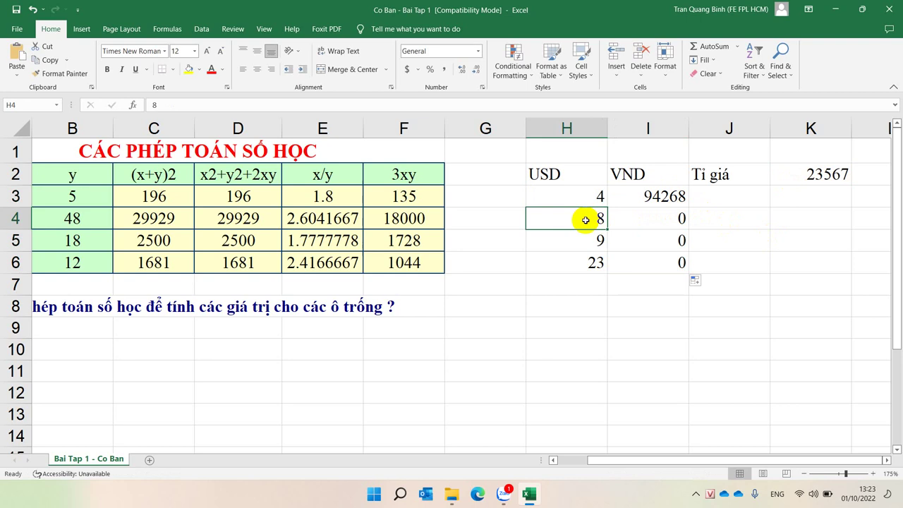
left_click(793, 194)
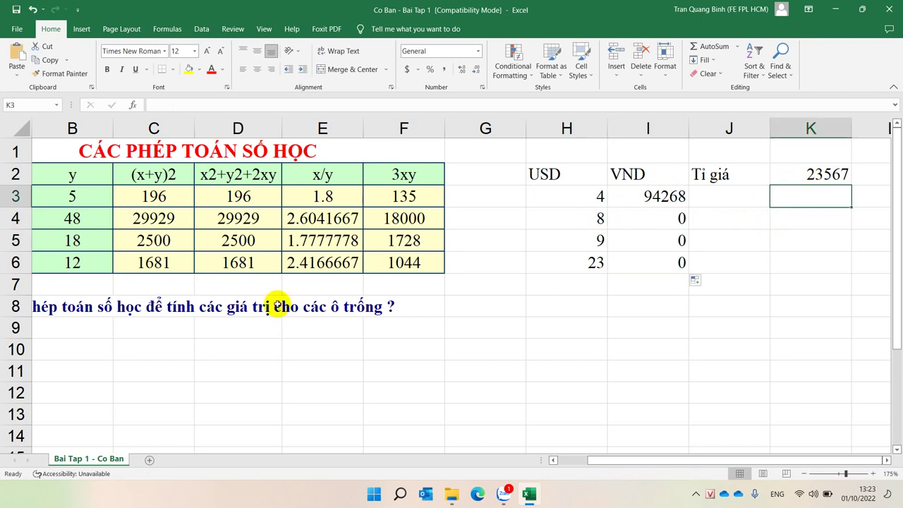
left_click(645, 222)
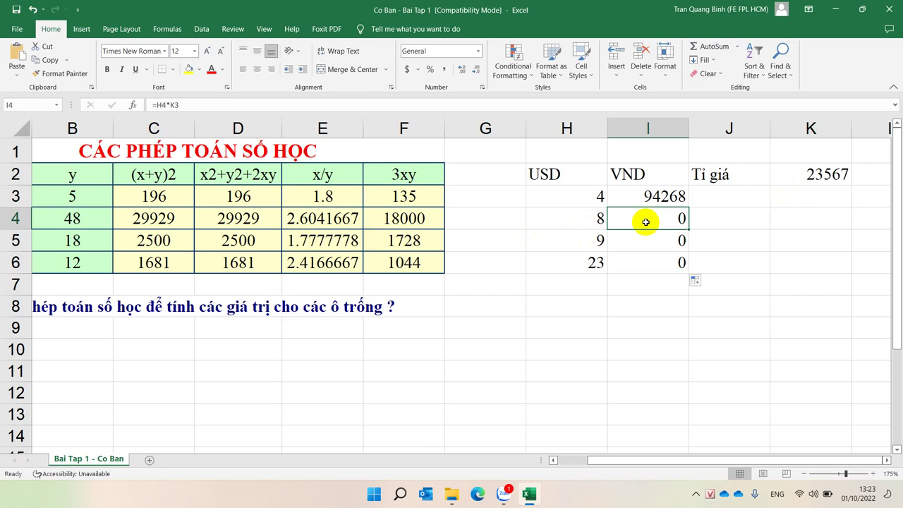
Change I3 to =H3*$K$2 and fill down, giving 188536, 212103 and 542041.
left_click(648, 195)
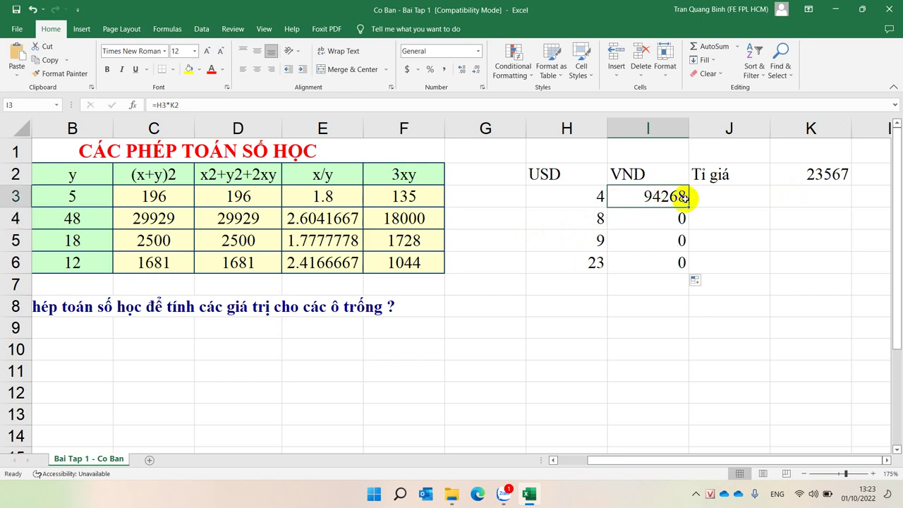
double_click(660, 197)
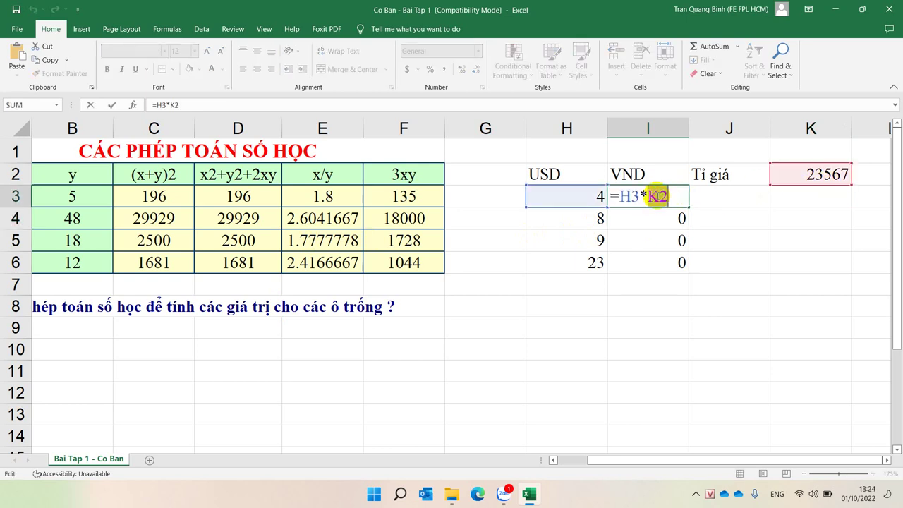
key("BackSpace")
key("BackSpace")
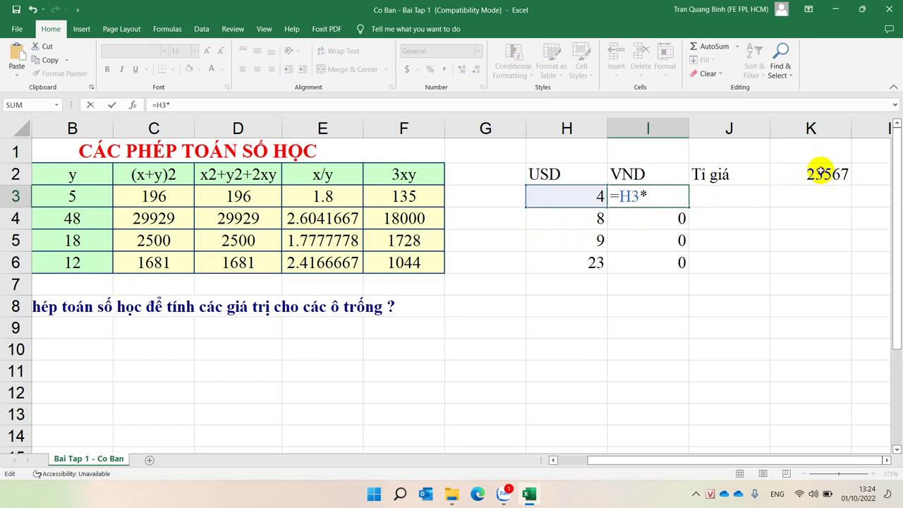
left_click(820, 171)
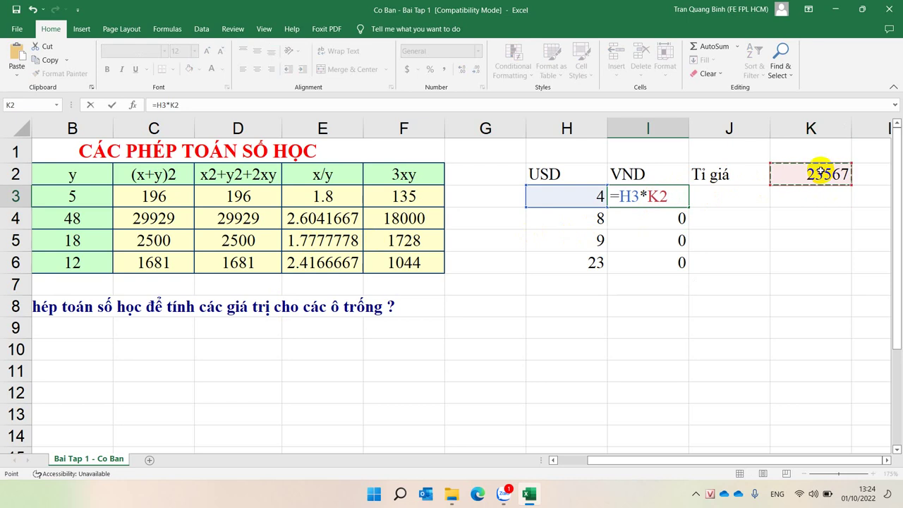
key("F4")
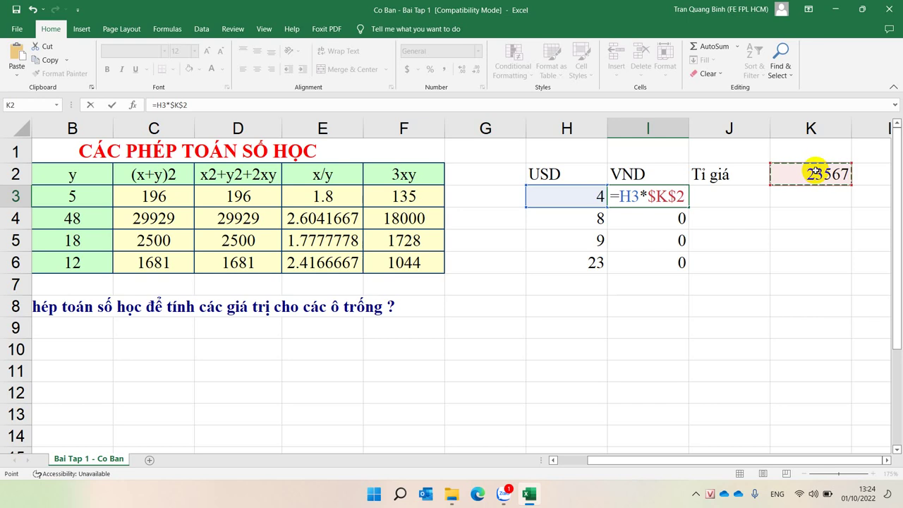
key("Return")
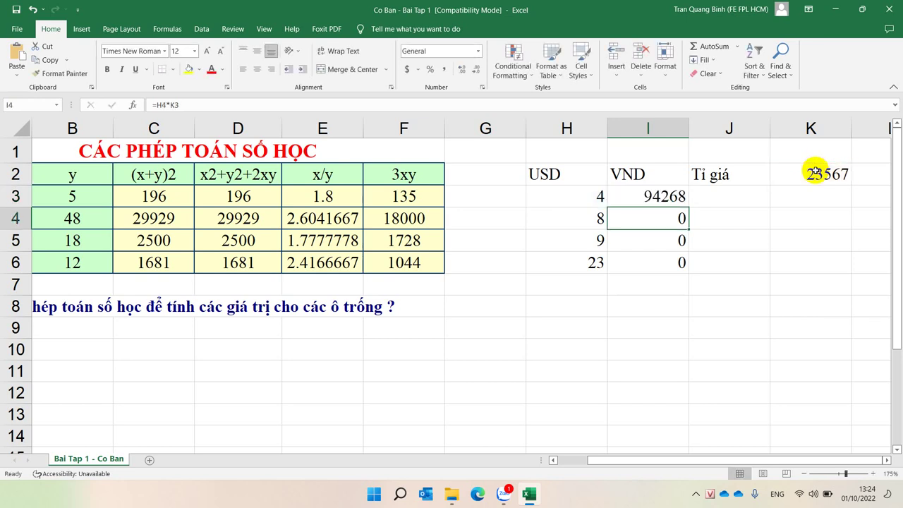
left_click(652, 196)
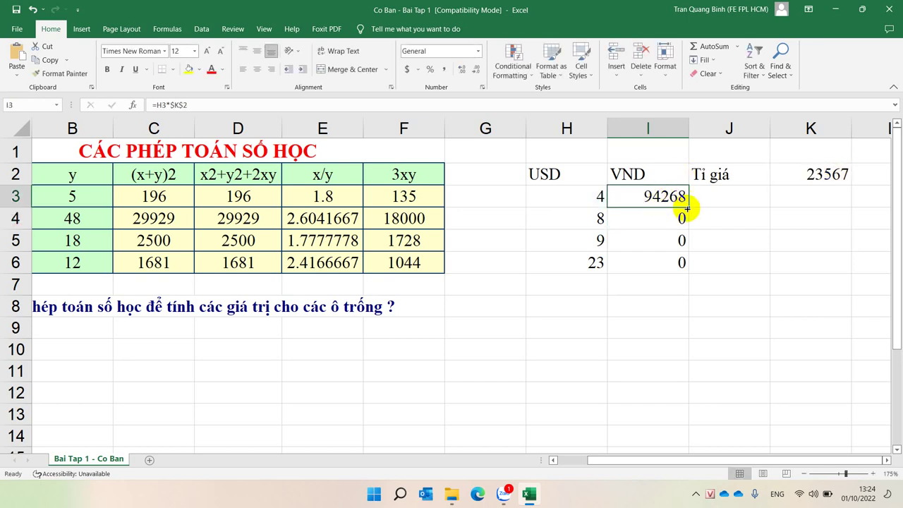
double_click(686, 207)
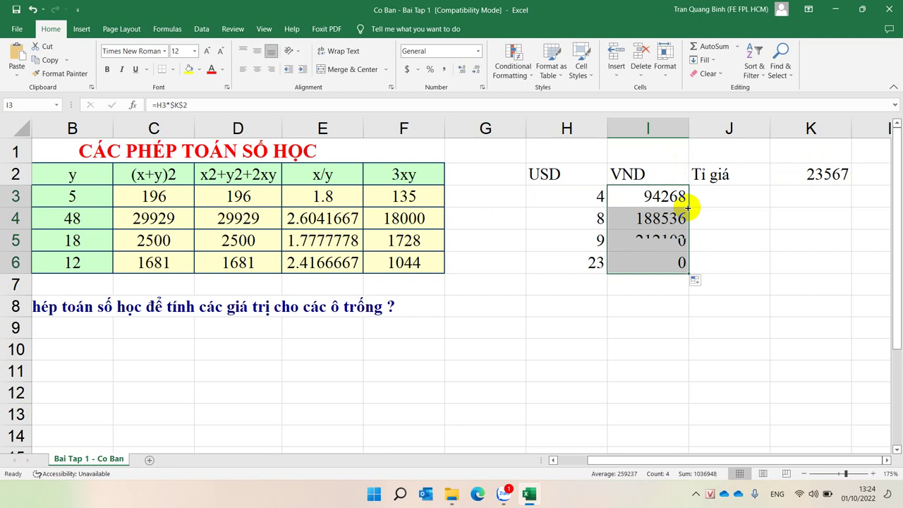
left_click(665, 218)
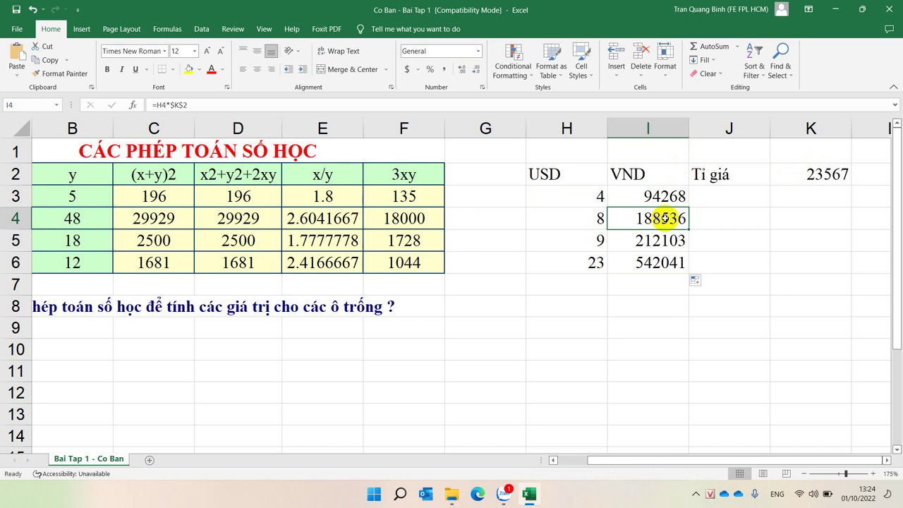
left_click_drag(591, 176, 632, 246)
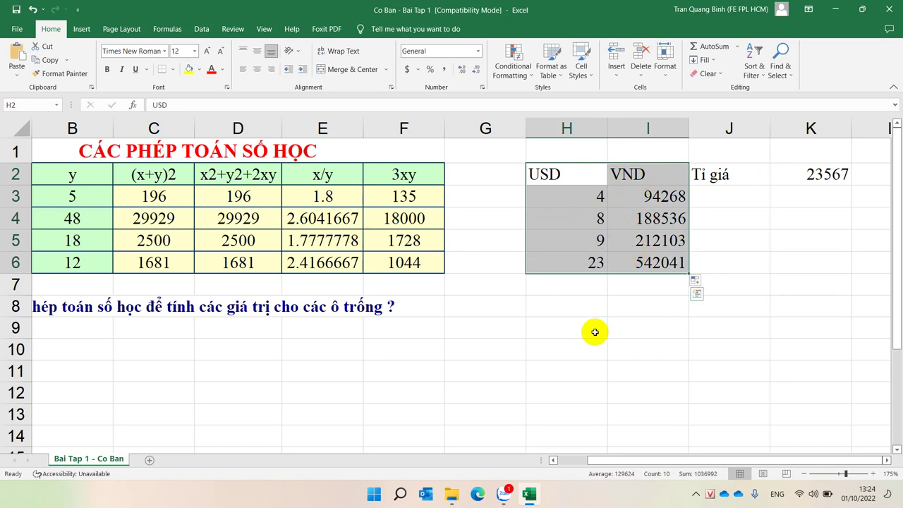
left_click(595, 331)
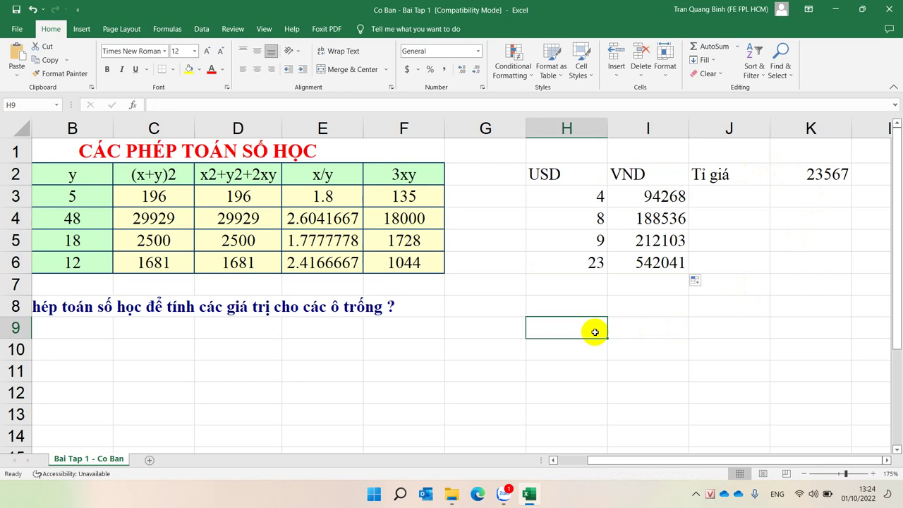
left_click(696, 494)
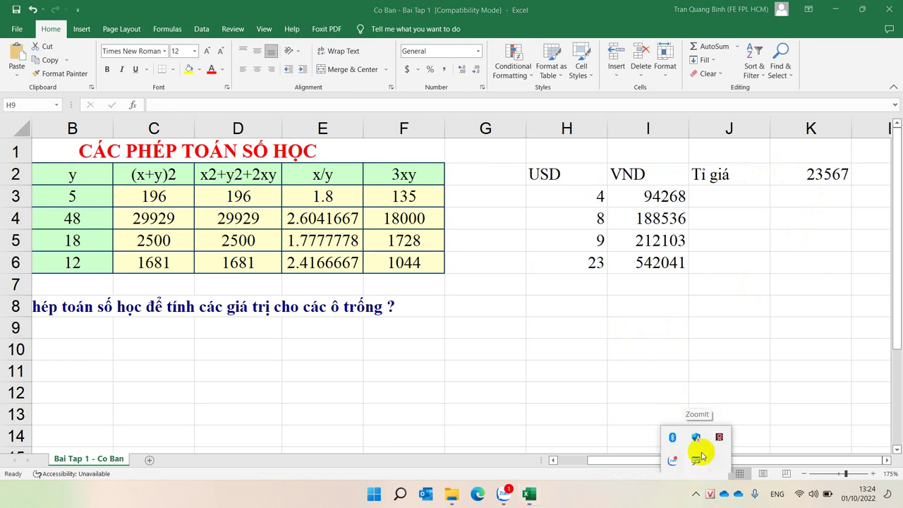